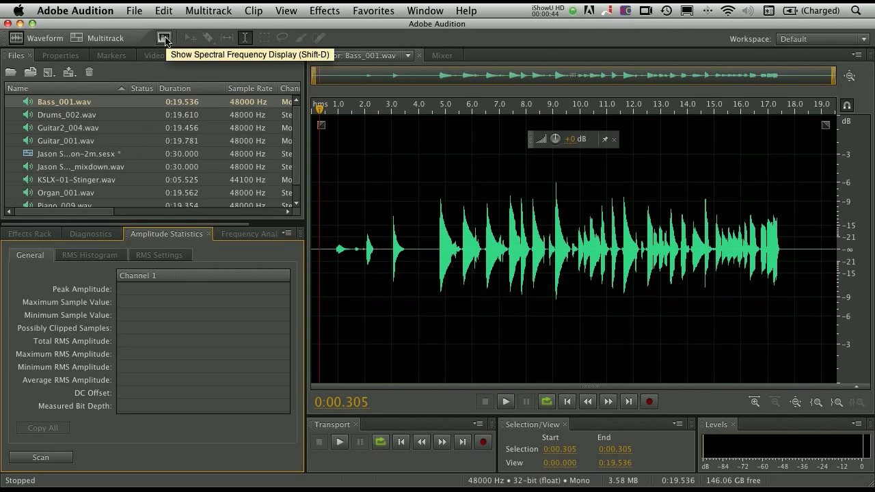
- Show Bass_001.wav in the Spectral Frequency Display instead of the waveform
left_click(165, 38)
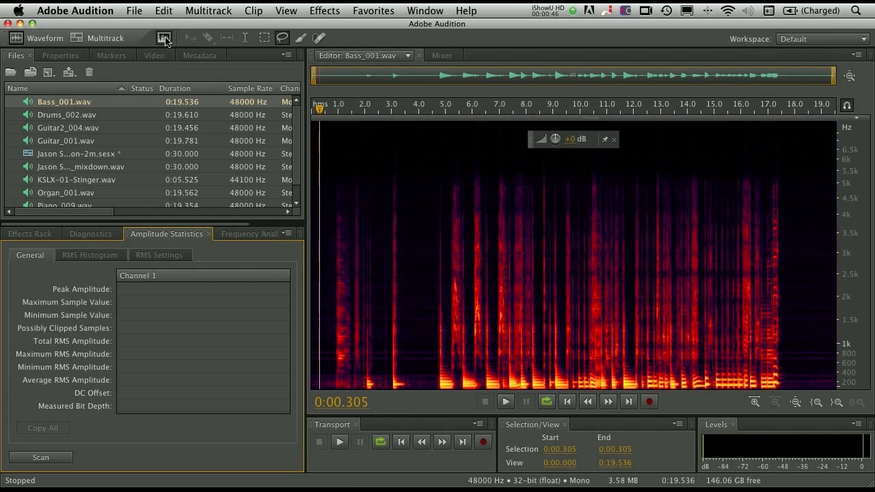
left_click(164, 38)
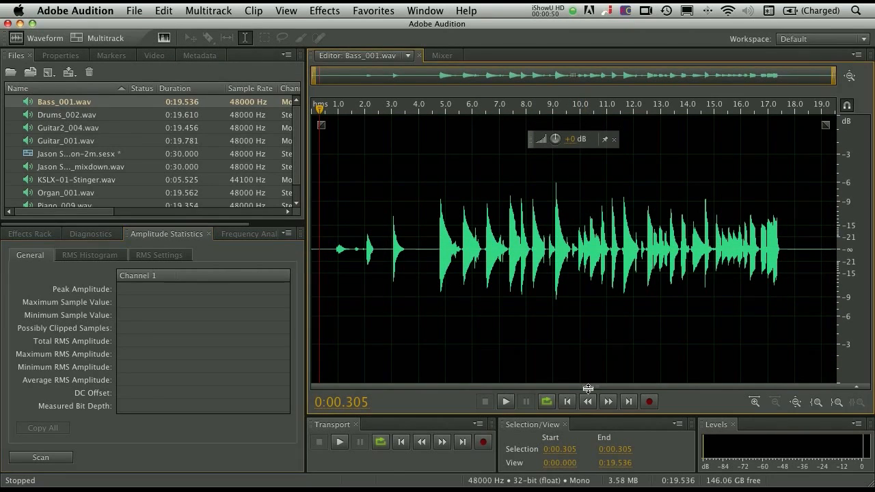
mouse_move(586, 386)
left_mouse_down()
mouse_move(580, 164)
mouse_move(581, 235)
mouse_move(552, 90)
left_mouse_up()
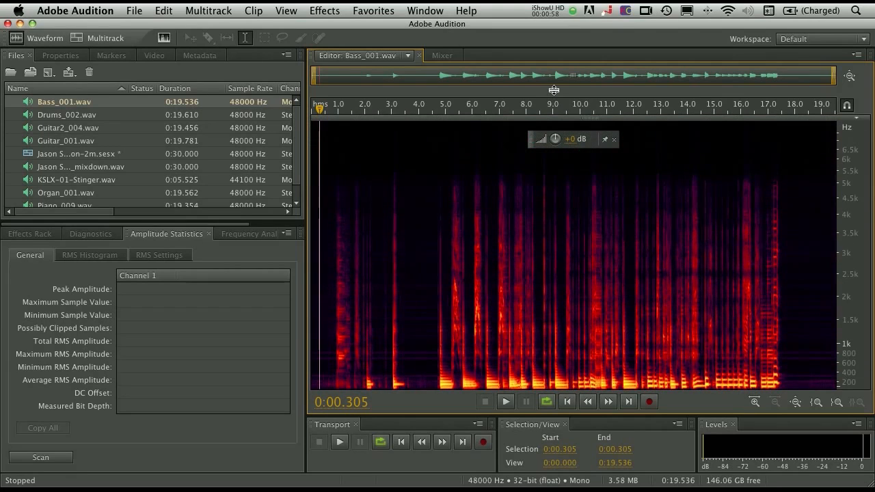
key("d")
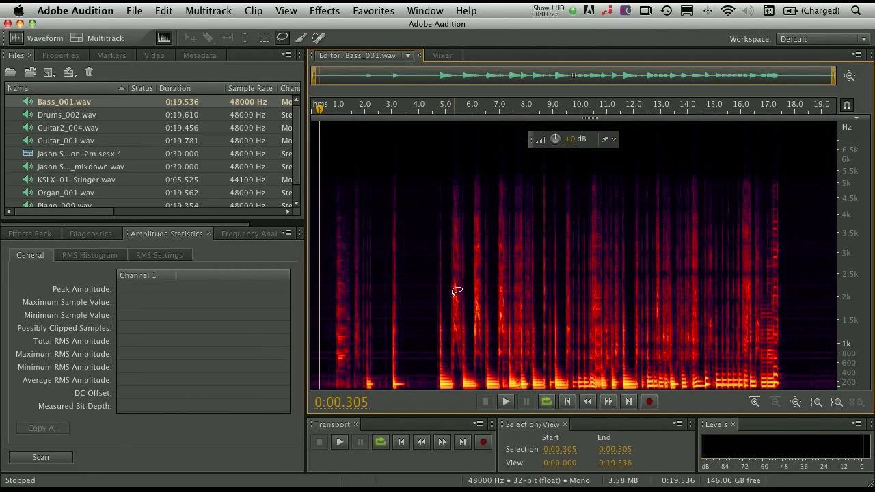
- Scan the file's amplitude statistics and play the bass recording from about 0:04.578
left_click(39, 457)
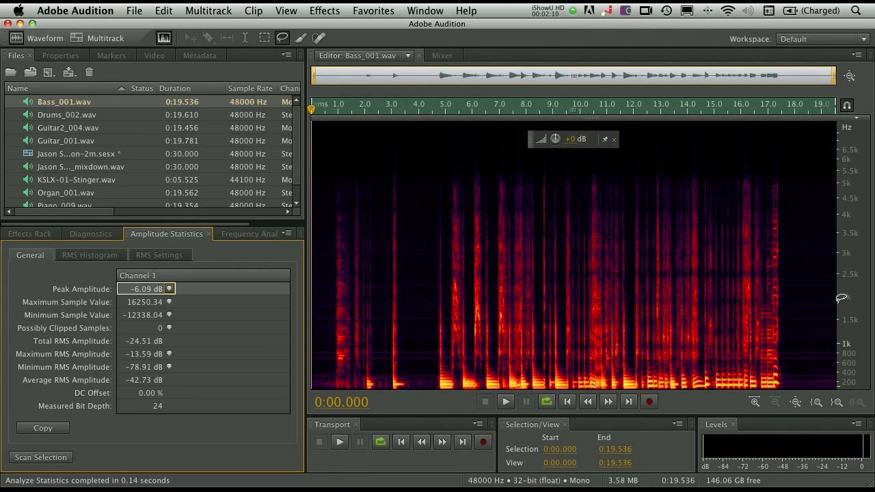
left_click(434, 280)
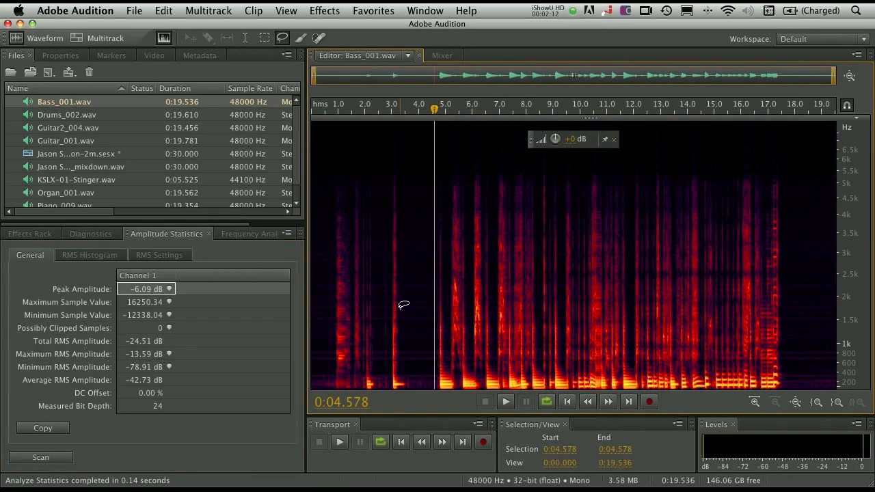
key("space")
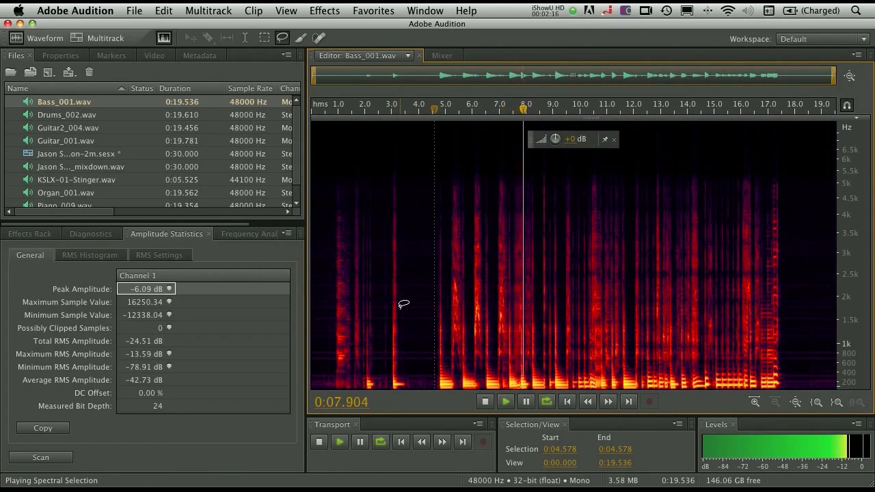
key("space")
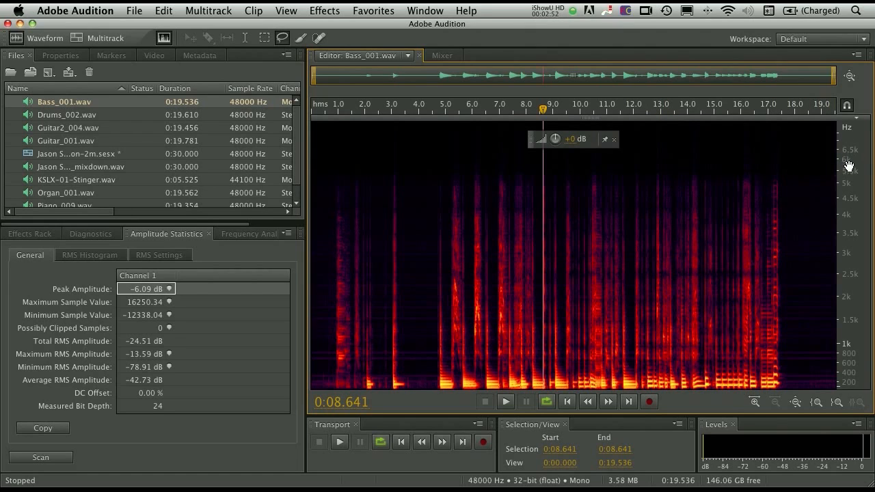
- Outline several trial areas above and within the bass frequencies with the Lasso Selection tool, clearing each selection
scroll(848, 168, "down", 3)
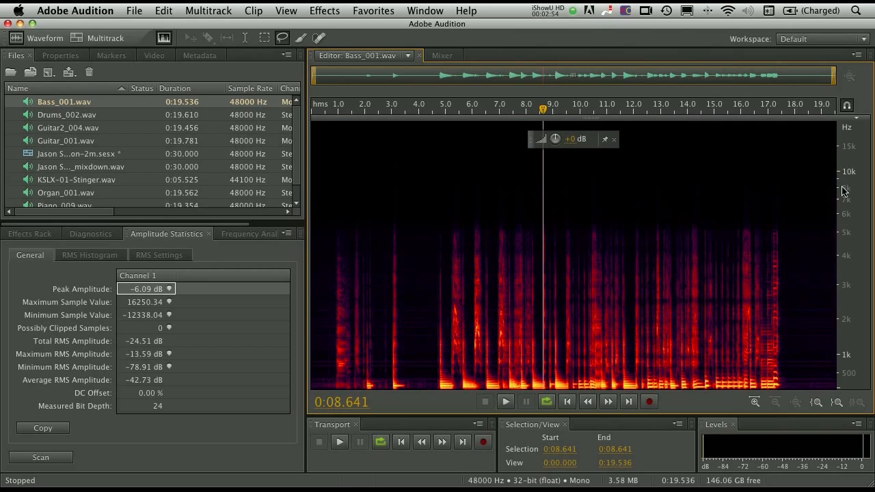
mouse_move(771, 134)
left_mouse_down()
mouse_move(599, 140)
mouse_move(695, 178)
mouse_move(755, 133)
left_mouse_up()
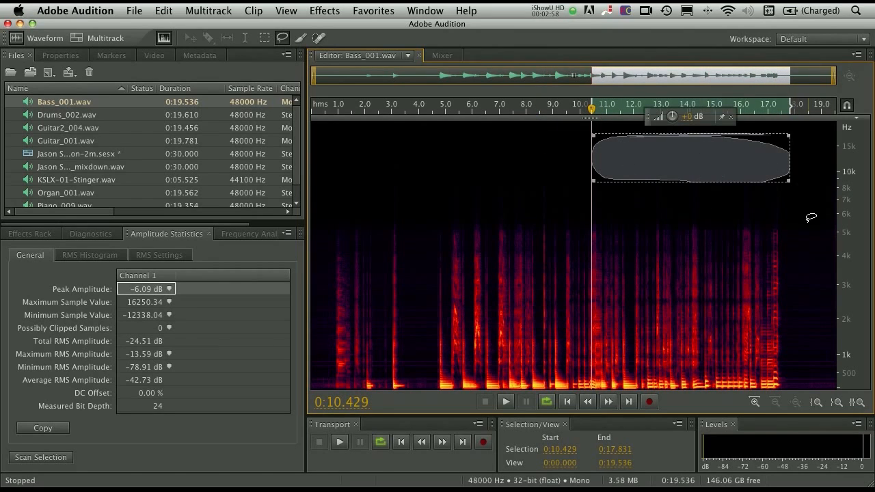
left_click(705, 213)
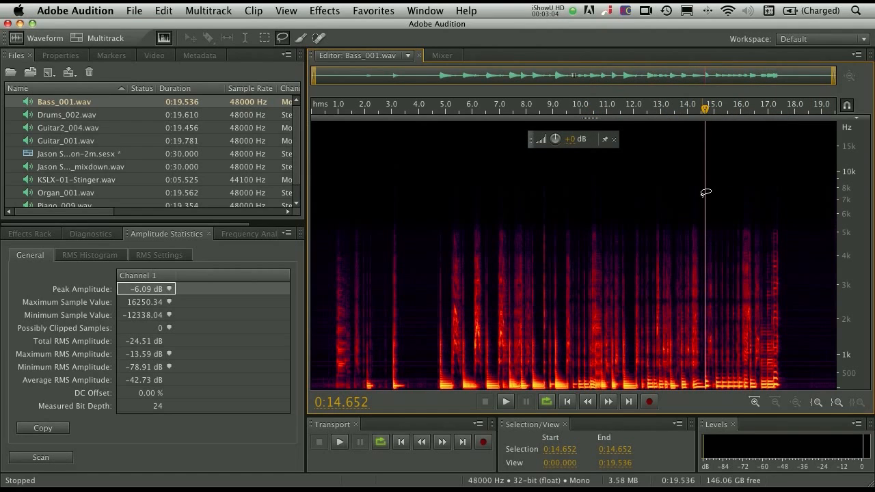
mouse_move(562, 176)
left_mouse_down()
mouse_move(527, 182)
mouse_move(560, 176)
left_mouse_up()
left_click(659, 172)
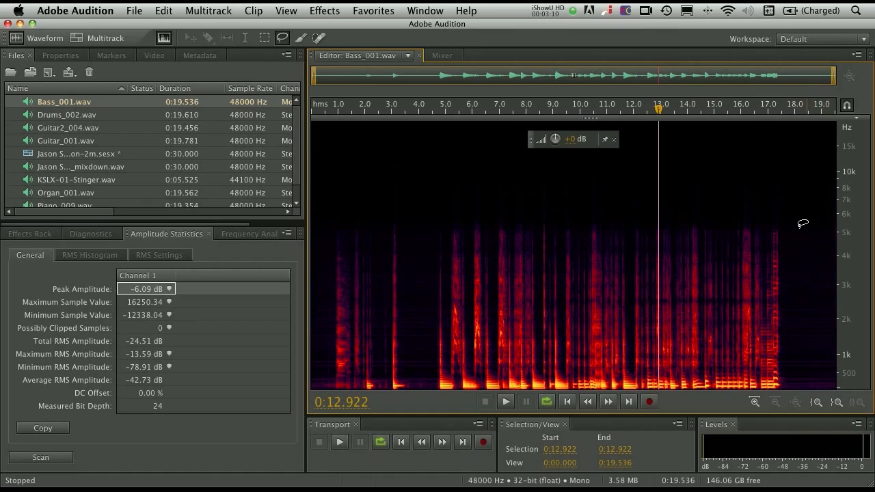
mouse_move(759, 163)
left_mouse_down()
mouse_move(699, 146)
mouse_move(799, 157)
mouse_move(706, 148)
left_mouse_up()
left_click(748, 195)
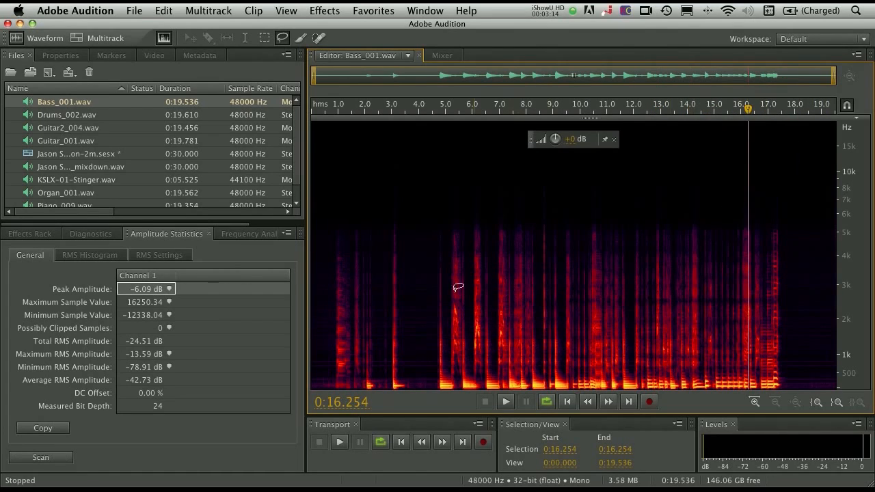
mouse_move(420, 243)
left_mouse_down()
mouse_move(419, 321)
mouse_move(430, 359)
mouse_move(422, 241)
left_mouse_up()
left_click(400, 305)
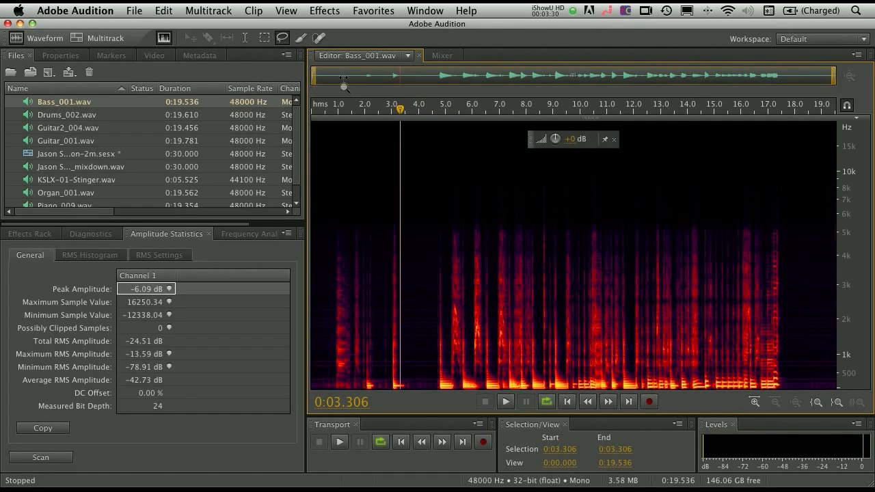
- Marquee-select the quiet area after the last note, from about 0:17.735 to 0:18.432 and below about 3.5 kHz
left_click_drag(344, 82, 708, 96)
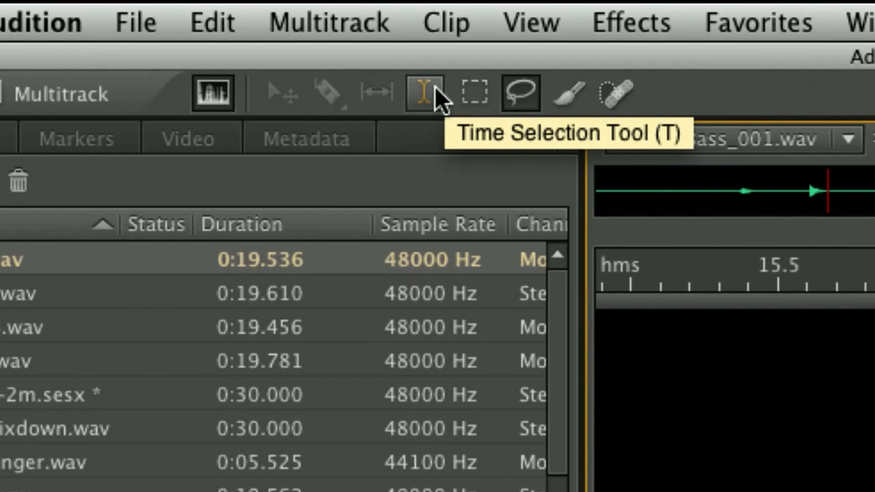
left_click(474, 93)
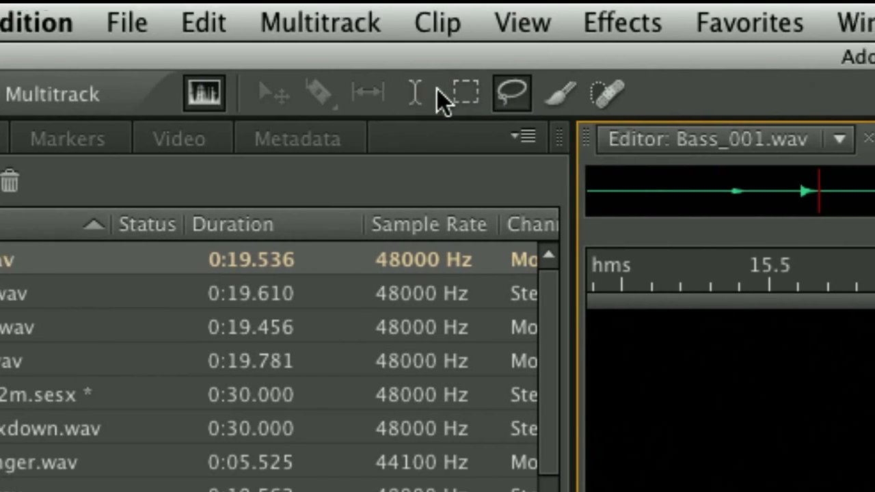
left_click(483, 96)
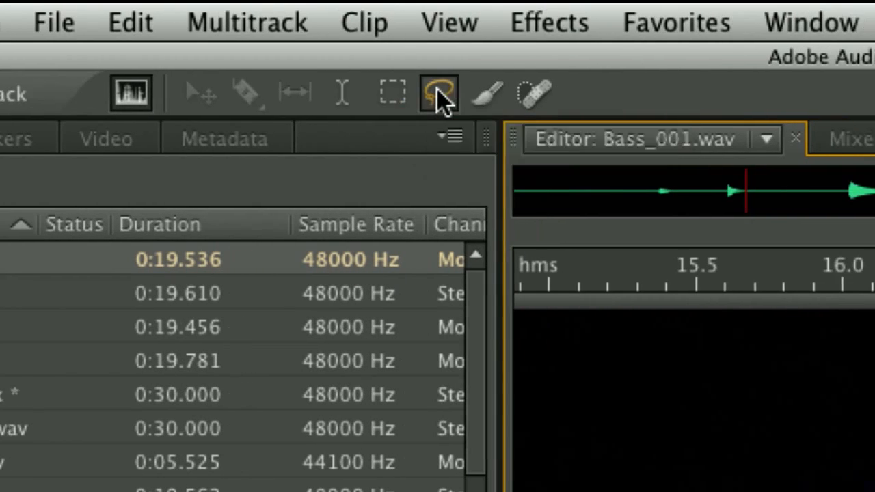
left_click(477, 97)
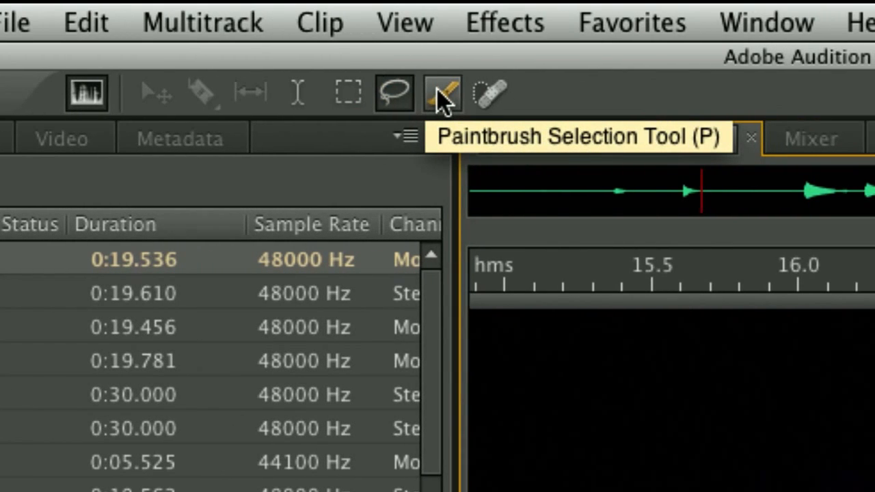
left_click(491, 97)
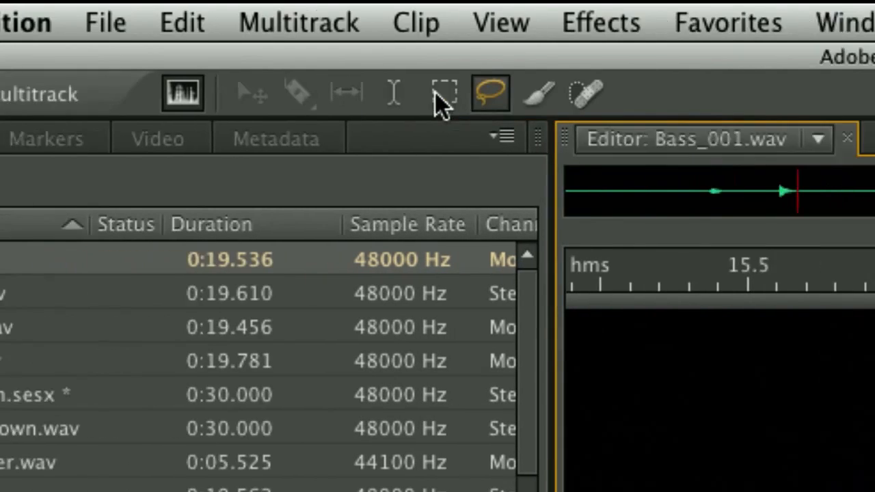
left_click(437, 94)
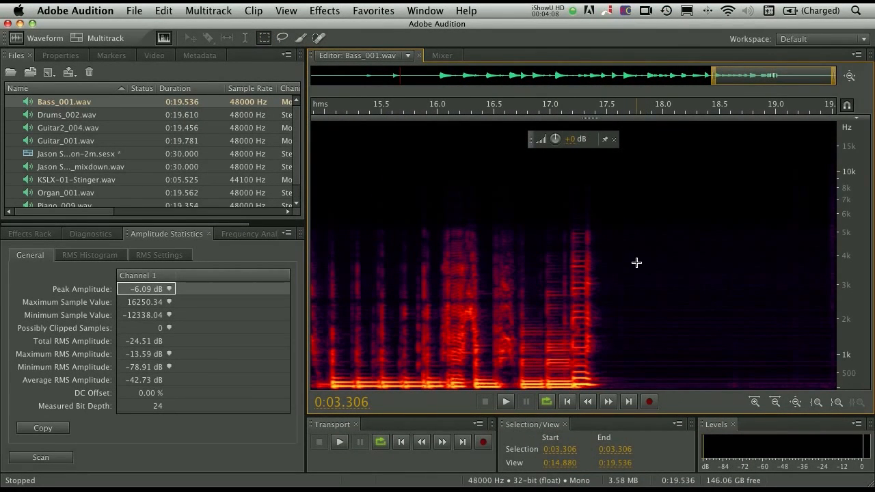
left_click_drag(633, 270, 711, 407)
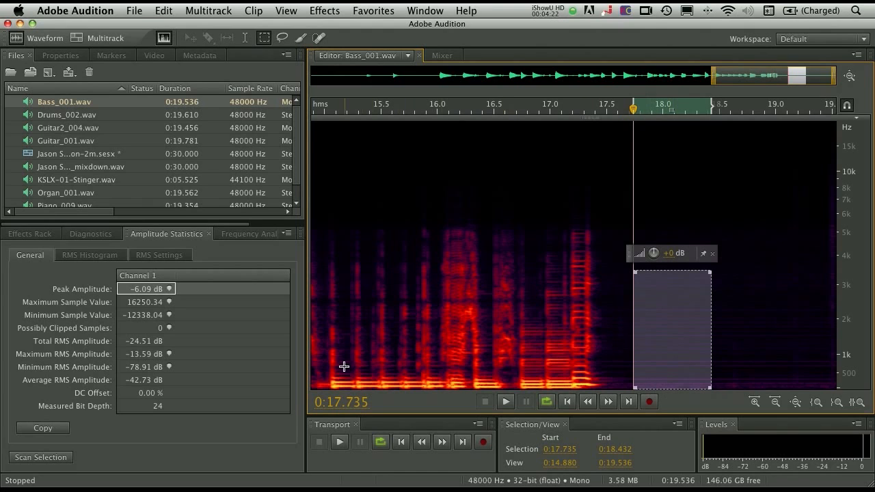
- Marquee-select the bass notes below 1 kHz from about 0:15.262 to 0:16.068 and play only that selection
left_click_drag(354, 364, 444, 390)
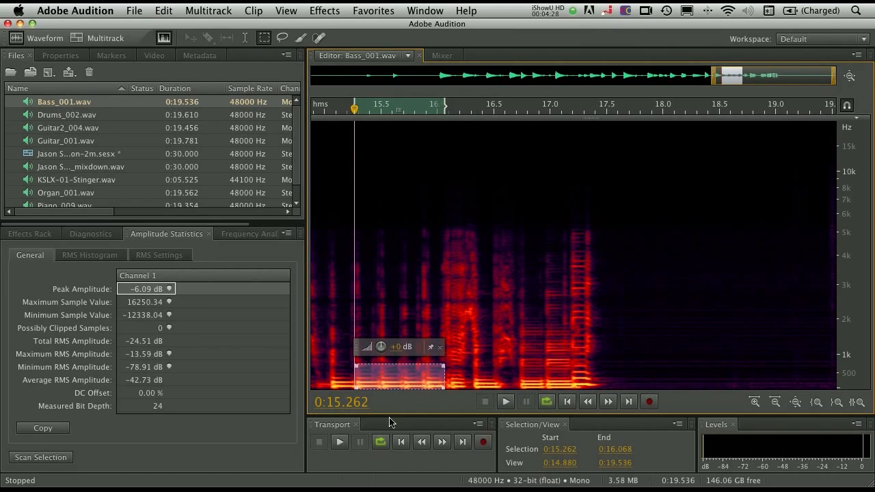
left_click(340, 442)
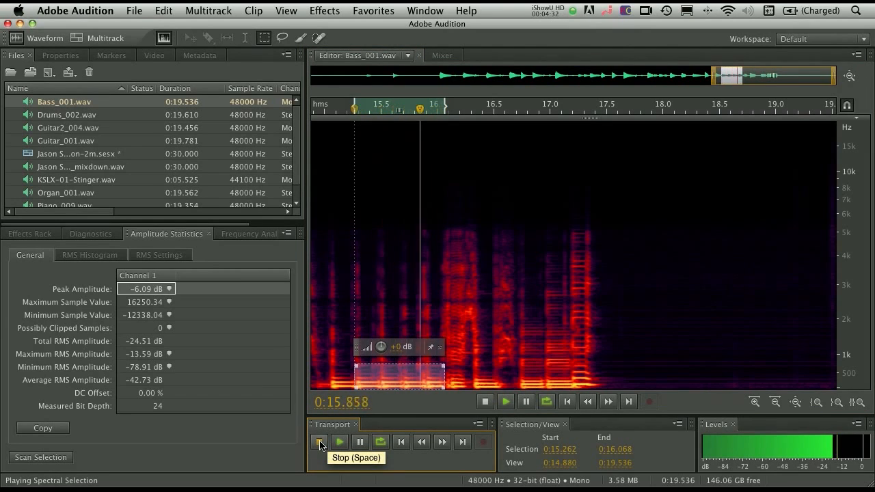
left_click(319, 443)
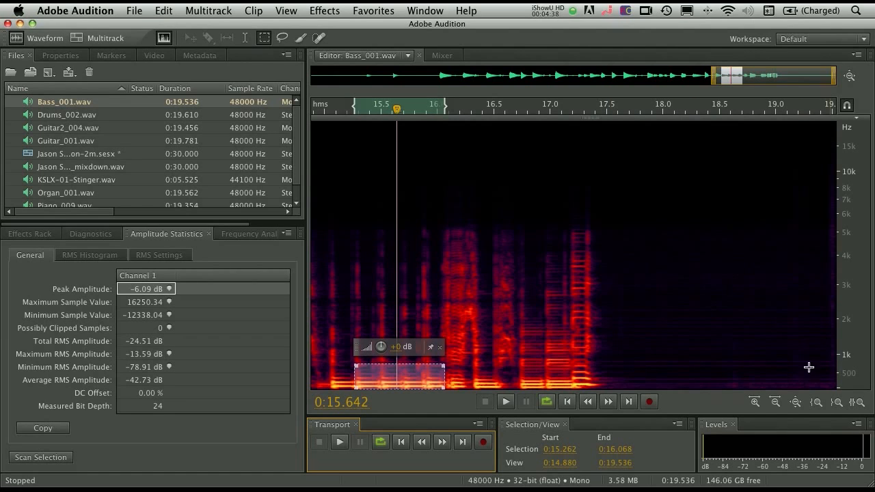
- Check the Spectral Display preferences for playing only selected frequencies and close them without changes
left_click(50, 7)
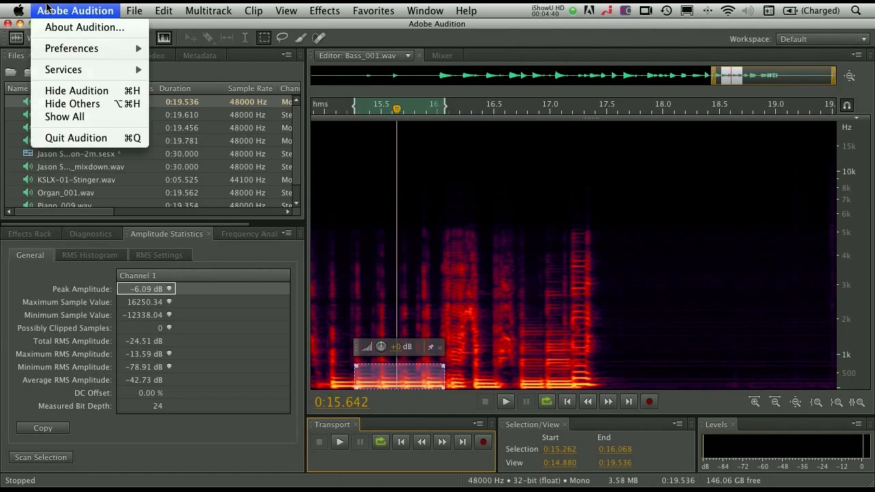
mouse_move(60, 48)
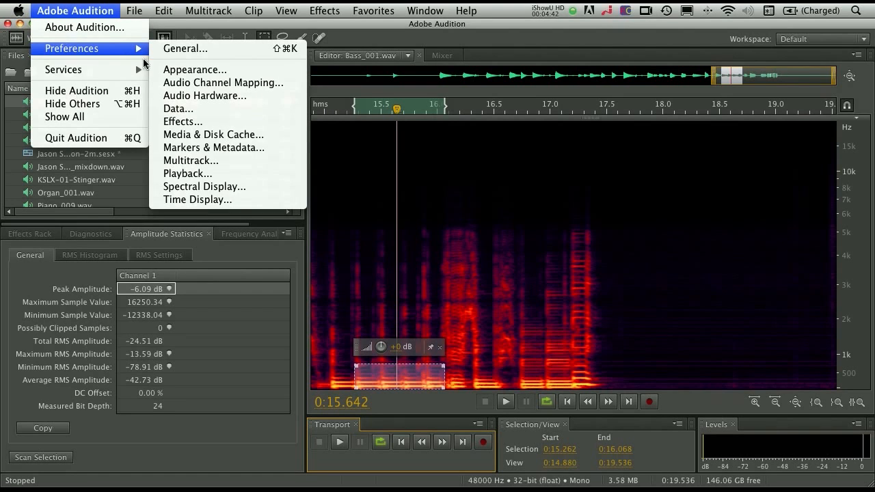
left_click(253, 189)
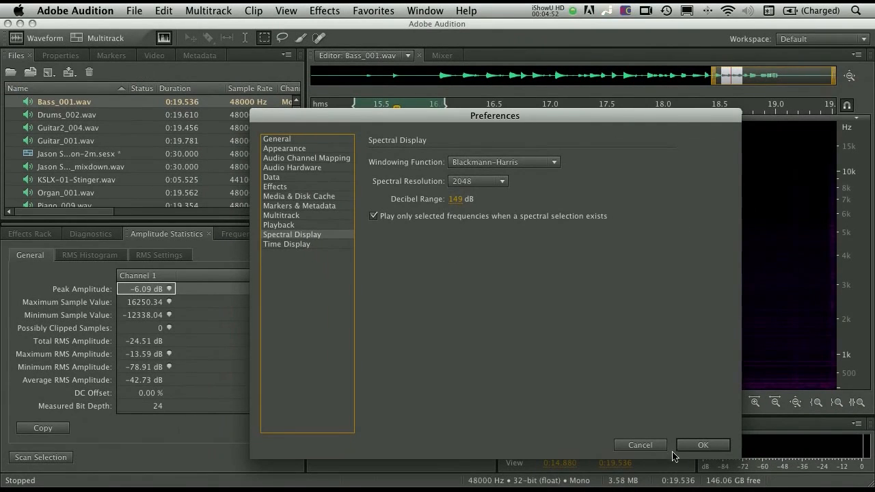
left_click(645, 445)
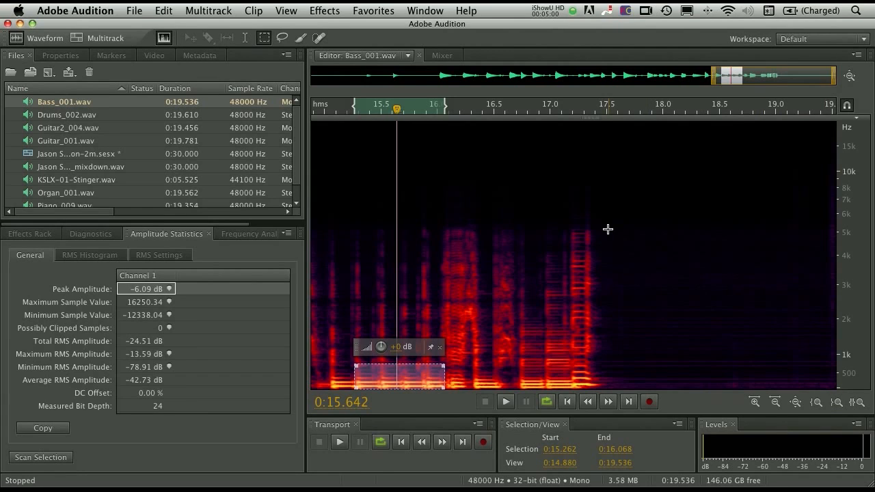
- Capture a noise print from the quiet area after the last note, about 0:17.705 to 0:18.414, and suppress future capture alerts
scroll(648, 239, "left", 3)
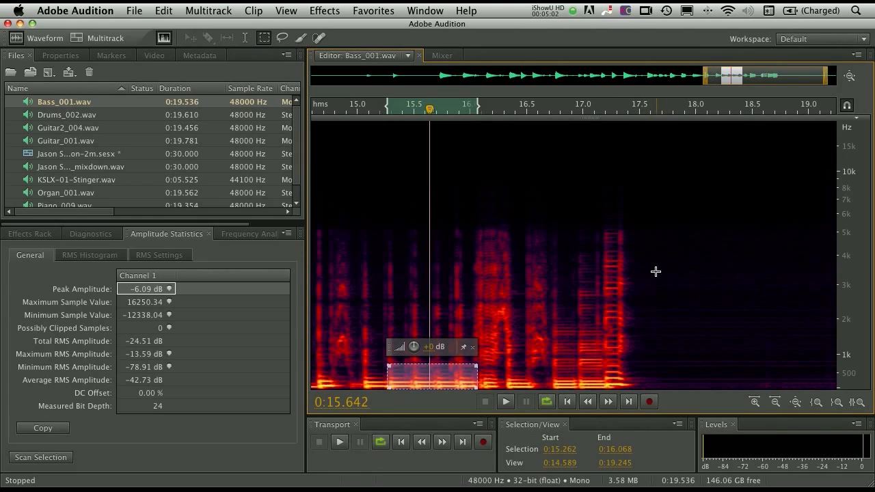
left_click_drag(663, 263, 742, 395)
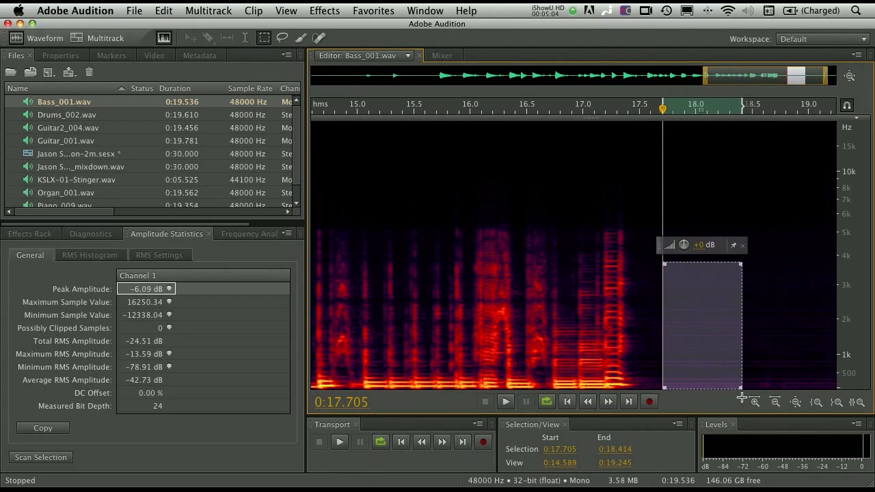
right_click(699, 308)
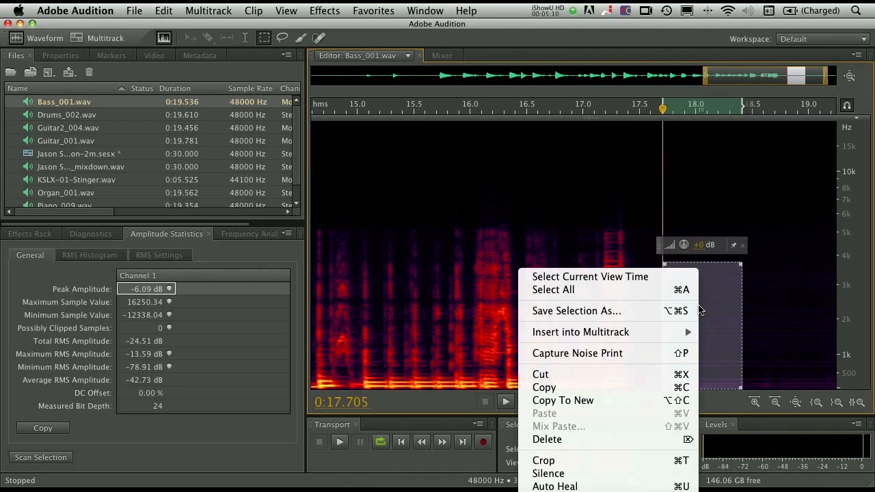
left_click(652, 357)
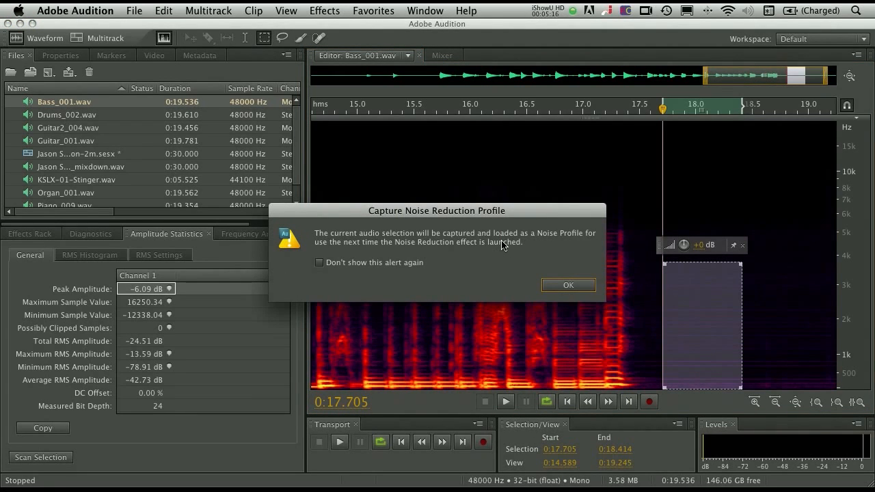
left_click(349, 265)
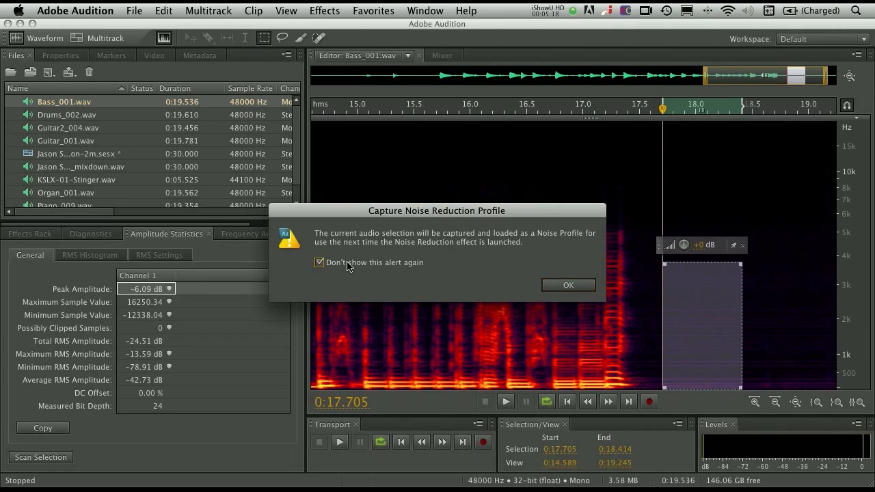
left_click(562, 287)
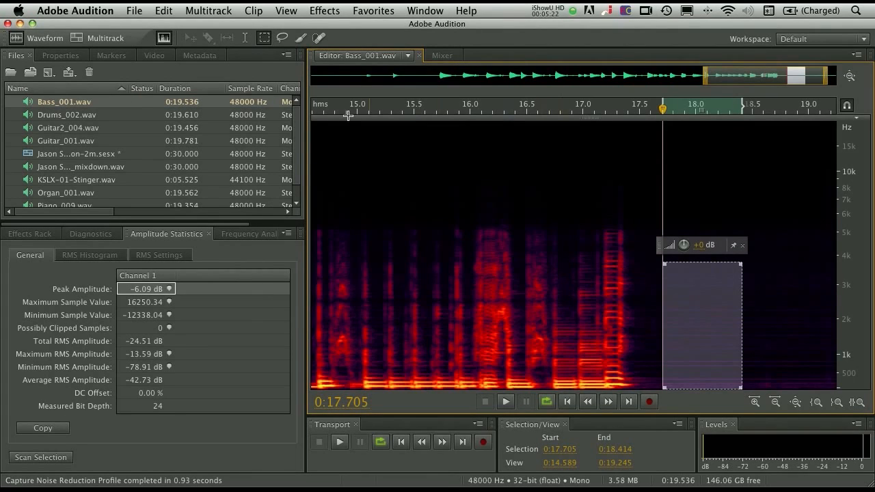
- Apply the Noise Reduction process to the entire bass file with noise reduction at 100% and reduction by 40 dB
left_click(324, 11)
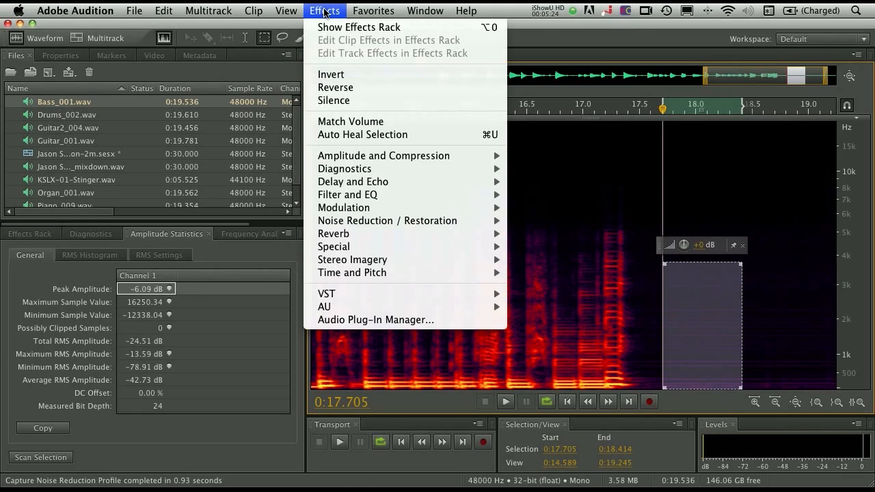
mouse_move(381, 222)
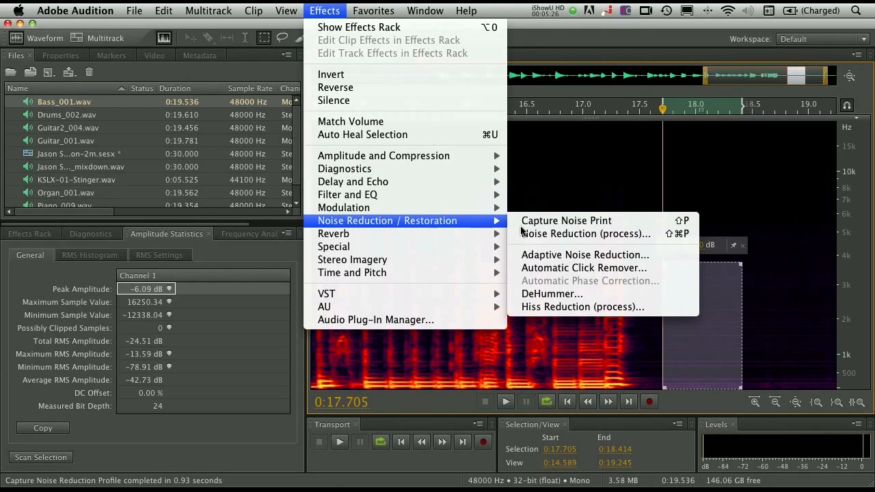
left_click(580, 235)
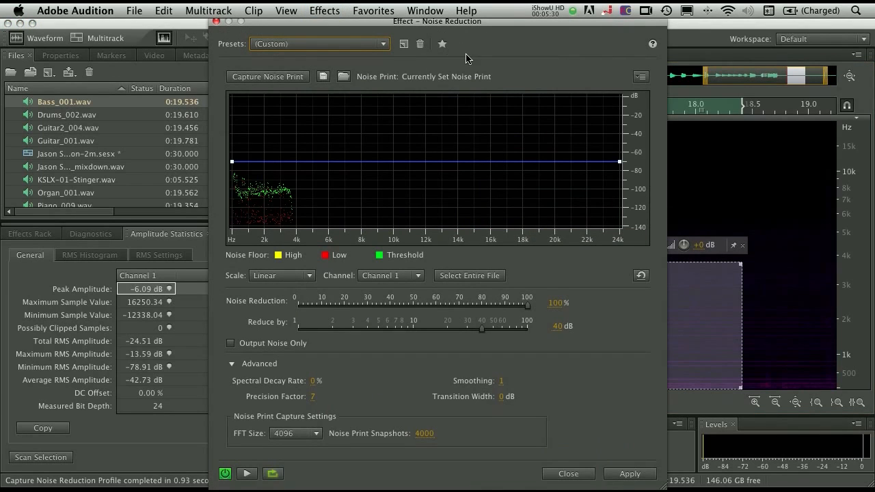
left_click(473, 281)
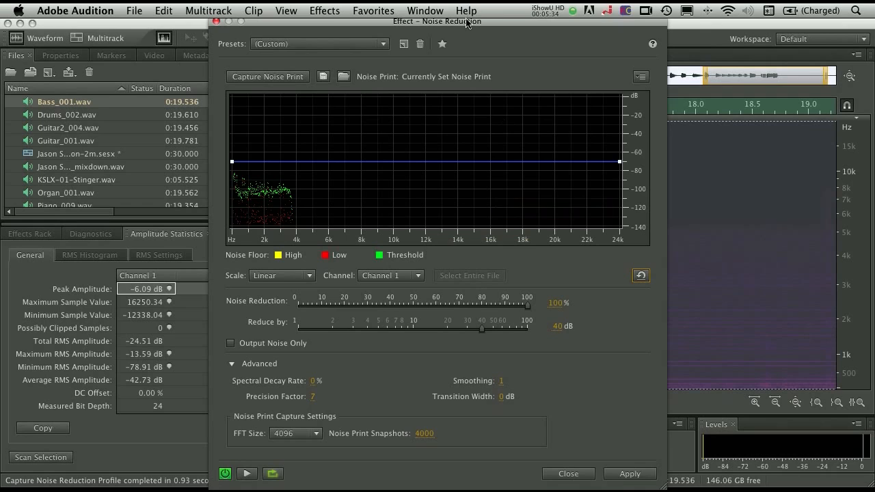
left_click_drag(468, 25, 482, 27)
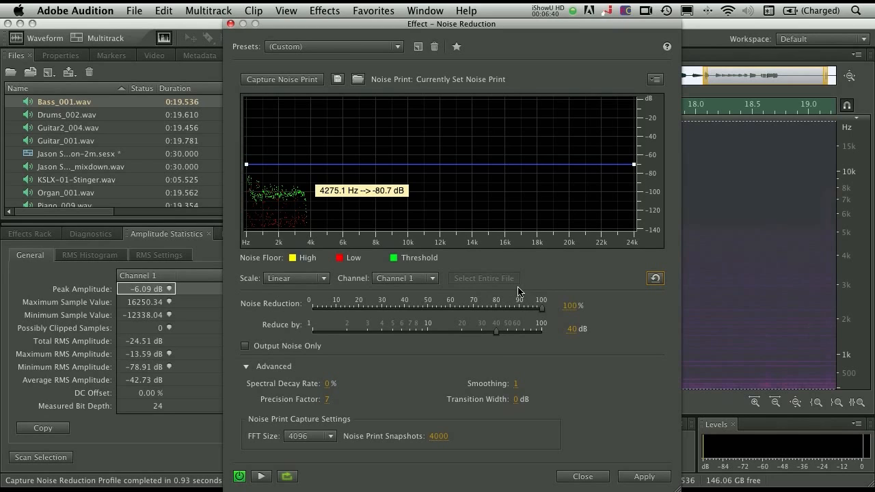
mouse_move(545, 309)
left_mouse_down()
mouse_move(525, 309)
mouse_move(548, 312)
left_mouse_up()
left_click(640, 474)
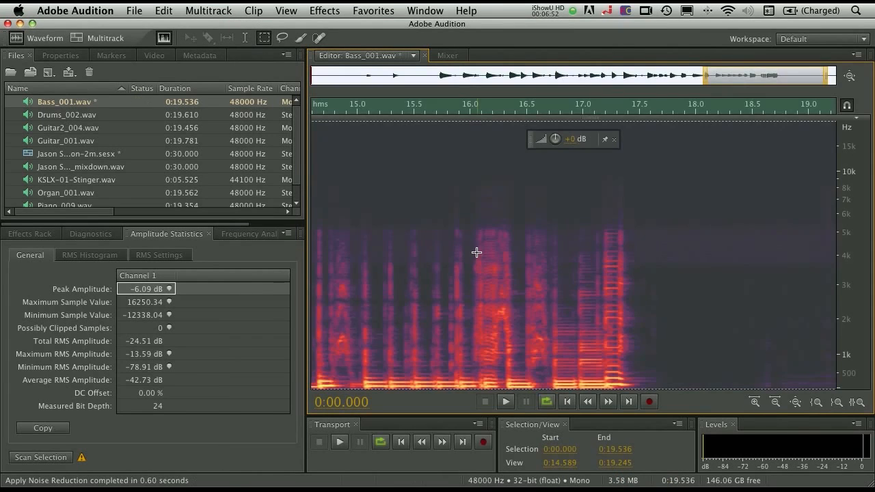
- Undo the noise reduction and play the original bass recording from about 0:14.753 past the last note
left_click(428, 205)
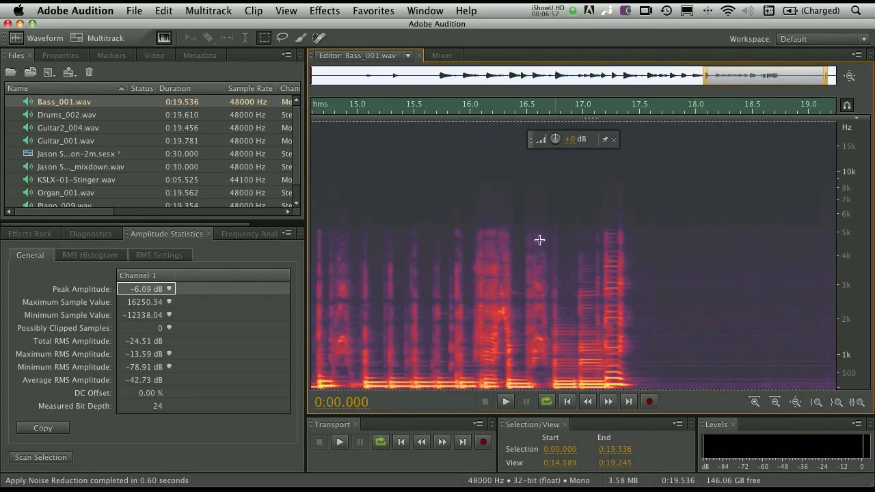
left_click(526, 233)
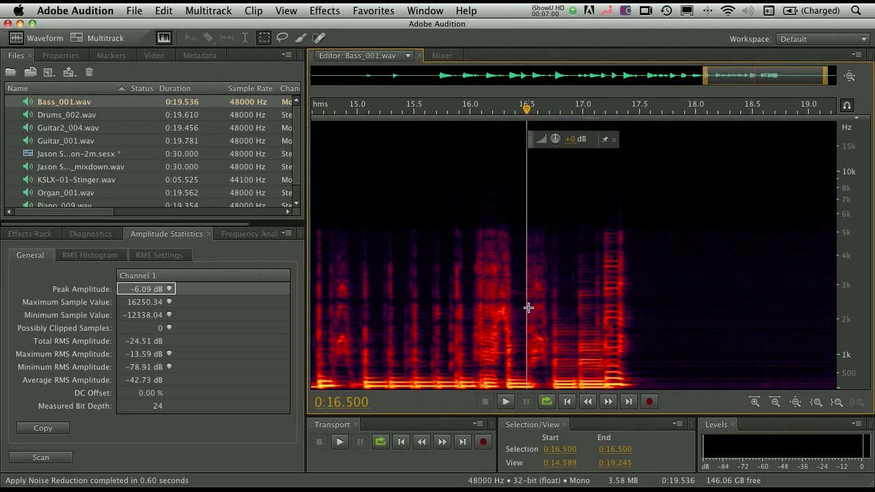
left_click(455, 274)
key("space")
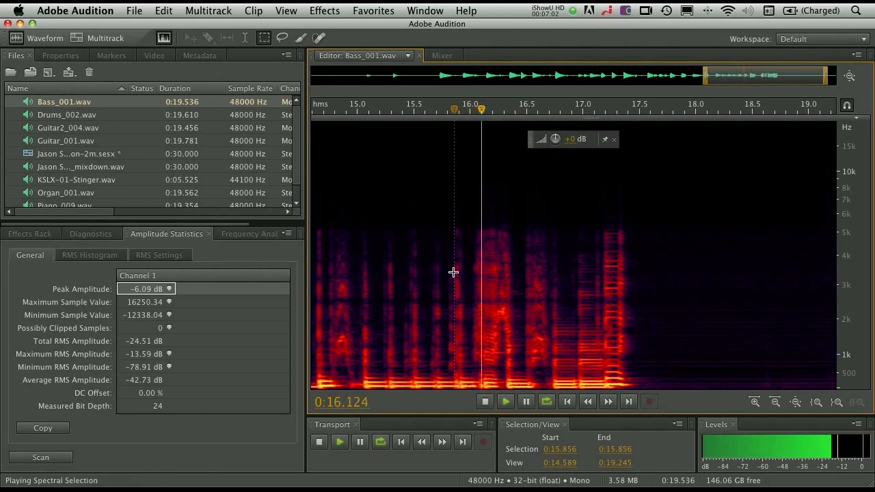
left_click(330, 263)
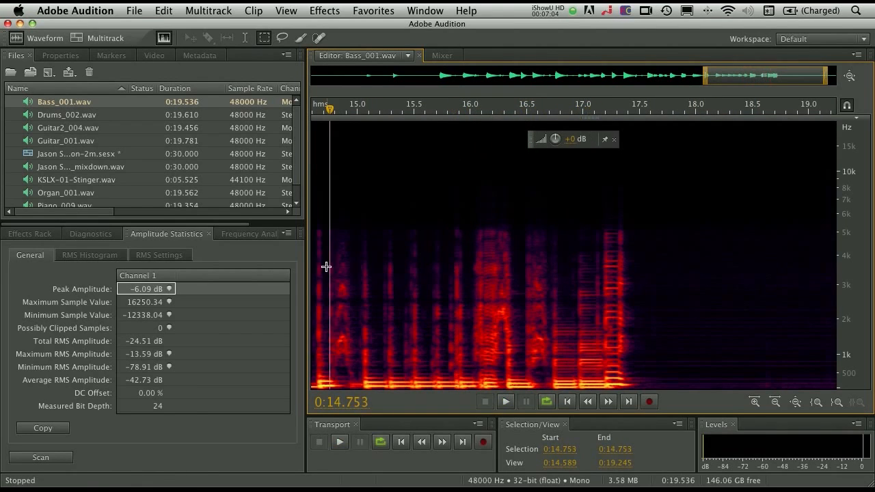
key("space")
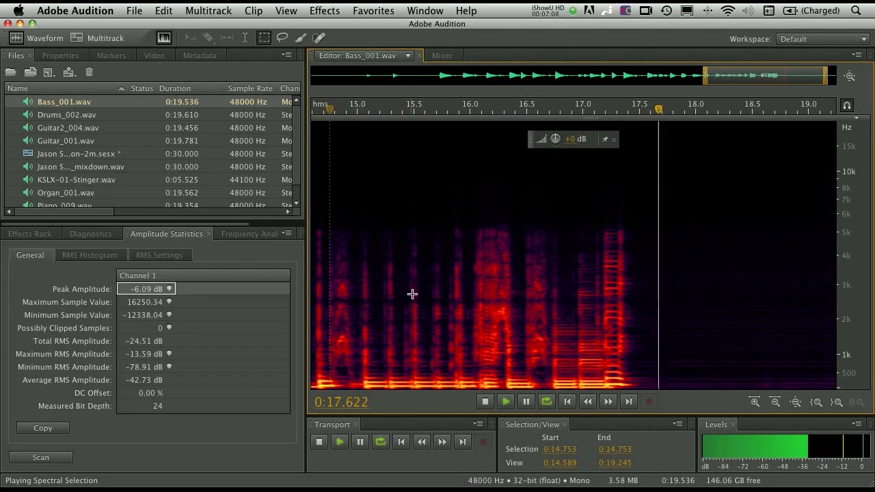
key("space")
- Redo the noise reduction and play the cleaned bass recording from about 0:14.723 past the last note
left_click(163, 10)
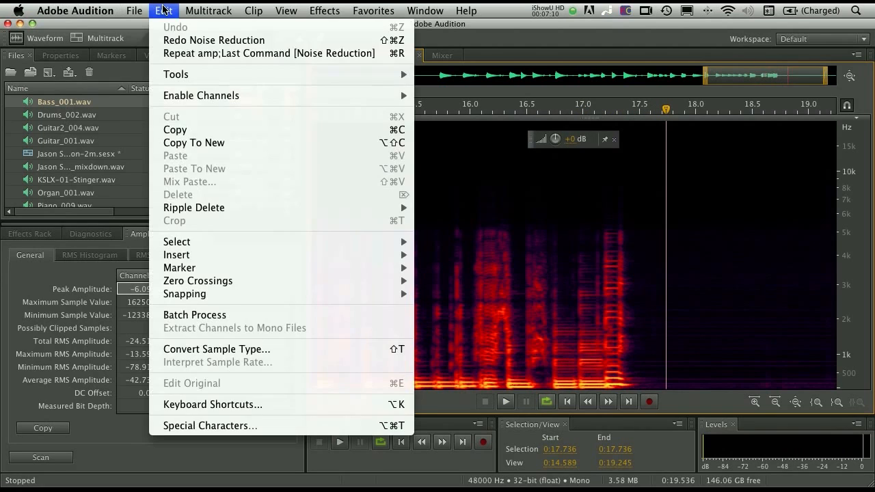
left_click(174, 43)
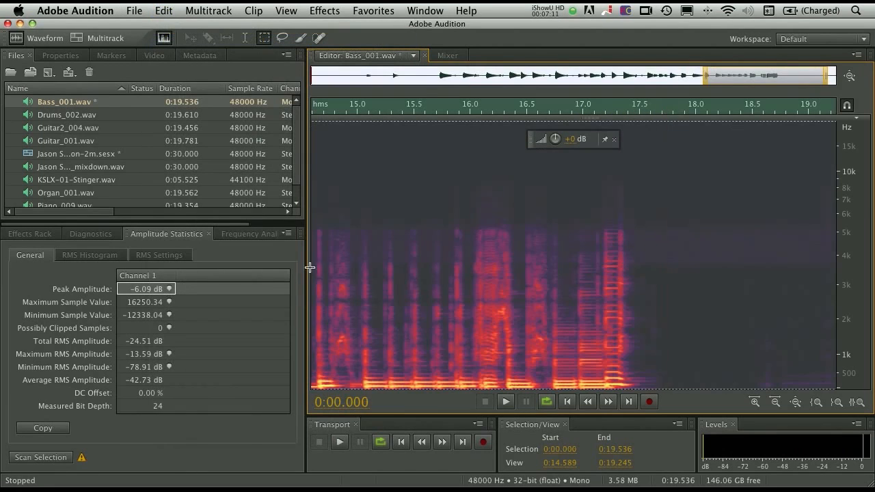
left_click(327, 217)
key("space")
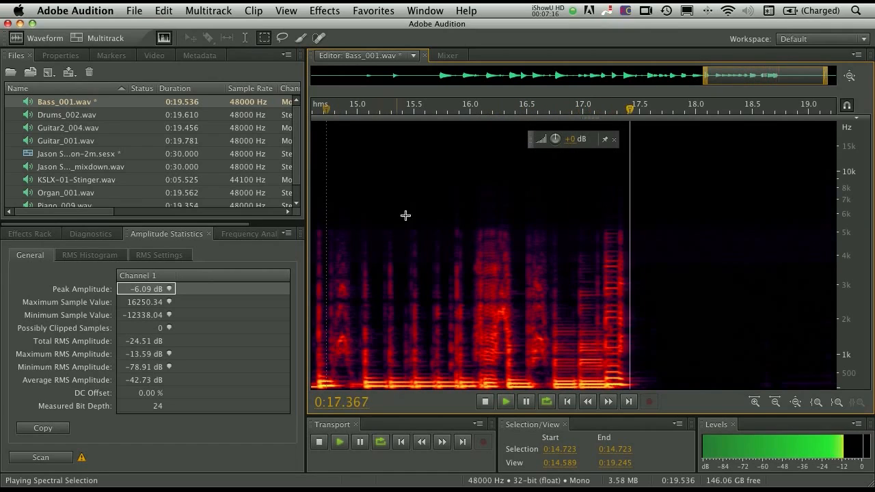
key("space")
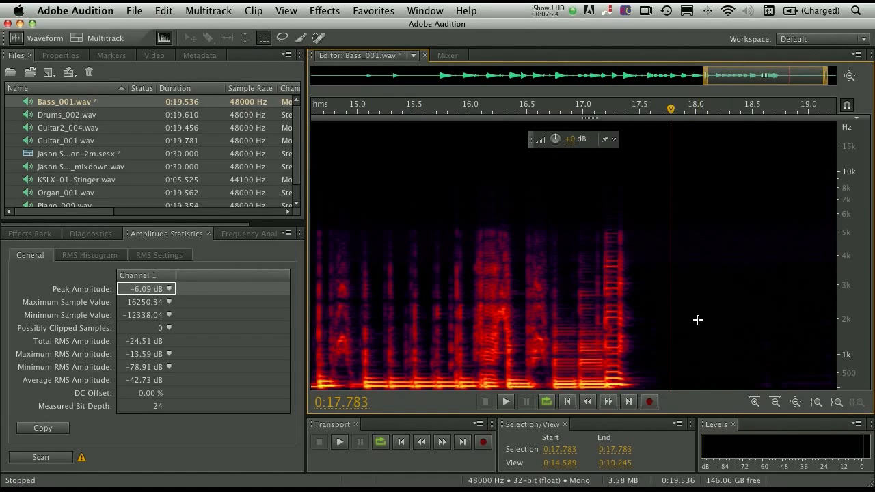
- Mark the quiet gap from 0:03.600 to 0:04.323 between about 3.5 and 5.8 kHz, clear the selection and show the whole file
left_click_drag(766, 71, 427, 90)
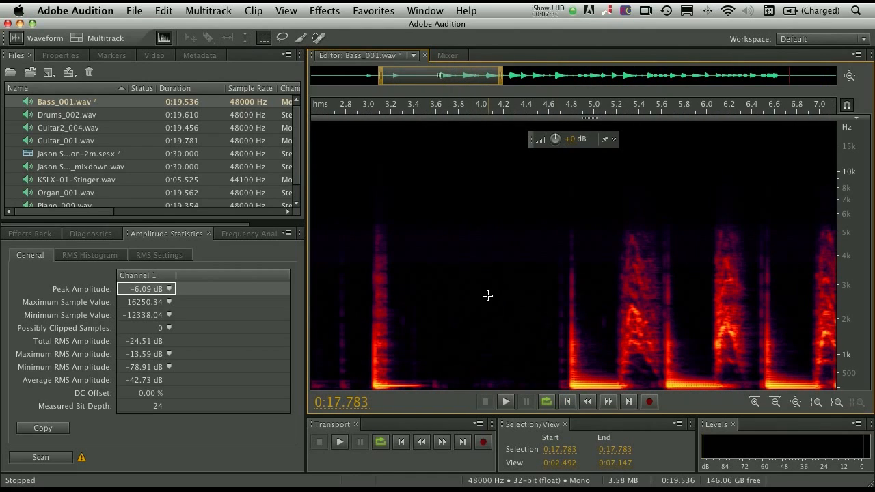
left_click_drag(437, 219, 519, 272)
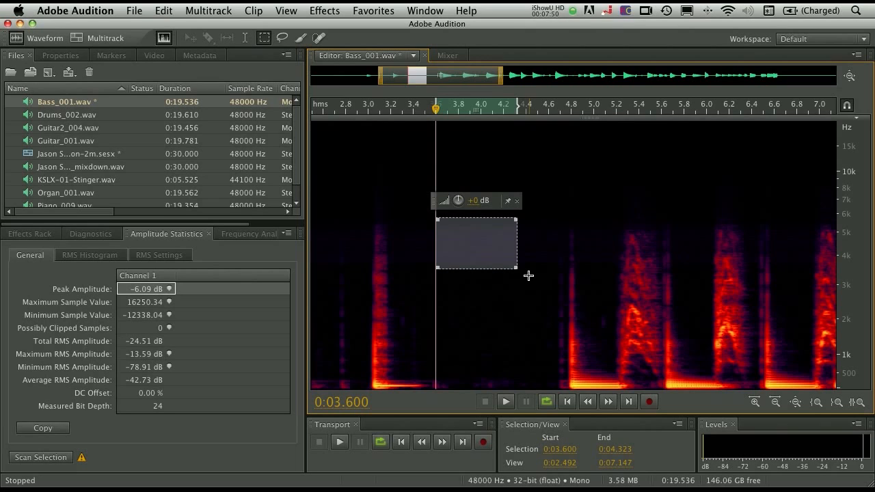
left_click(493, 284)
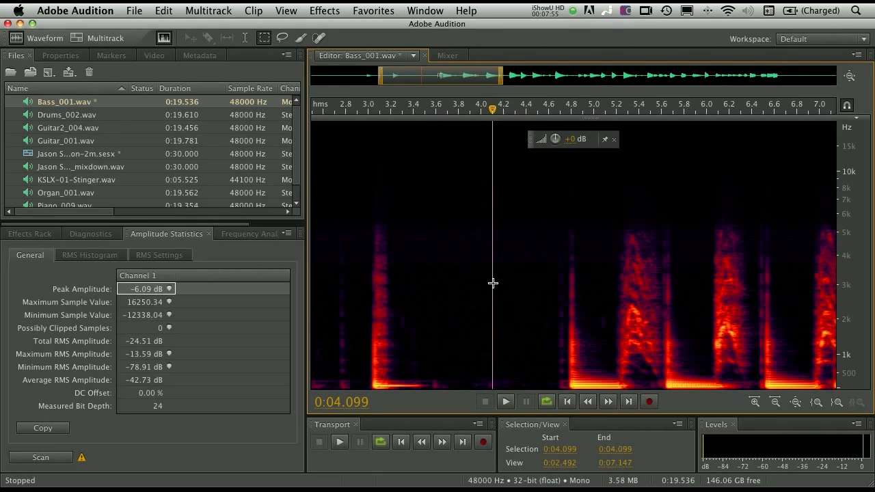
double_click(416, 74)
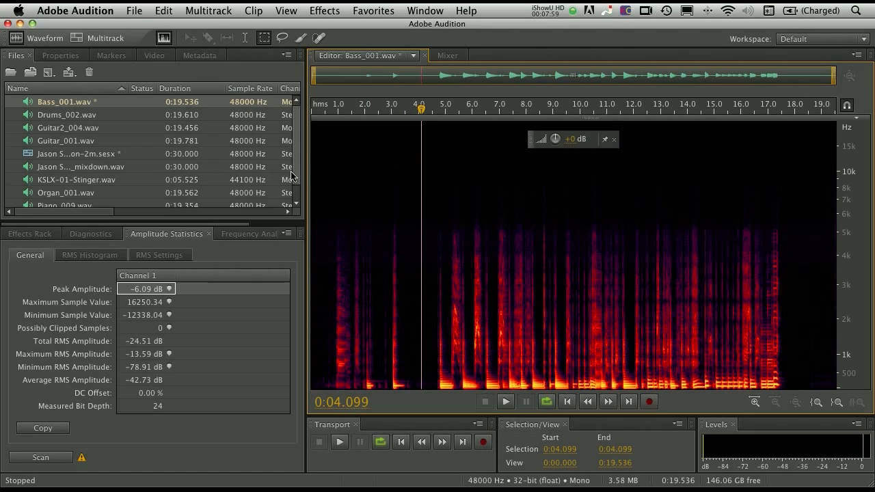
- Open VoiceOver.wav in the spectral display and examine the pause near 0:15.0 below about 4 kHz
scroll(292, 176, "down", 2)
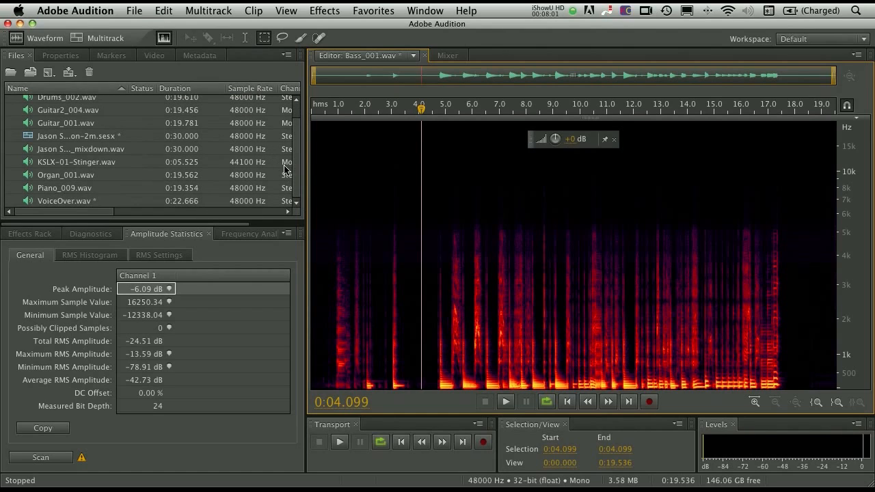
double_click(58, 202)
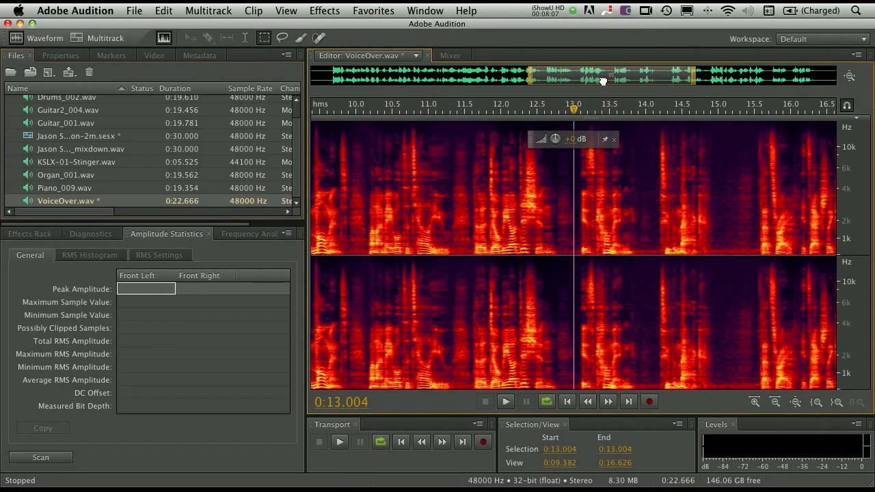
left_click_drag(593, 78, 633, 78)
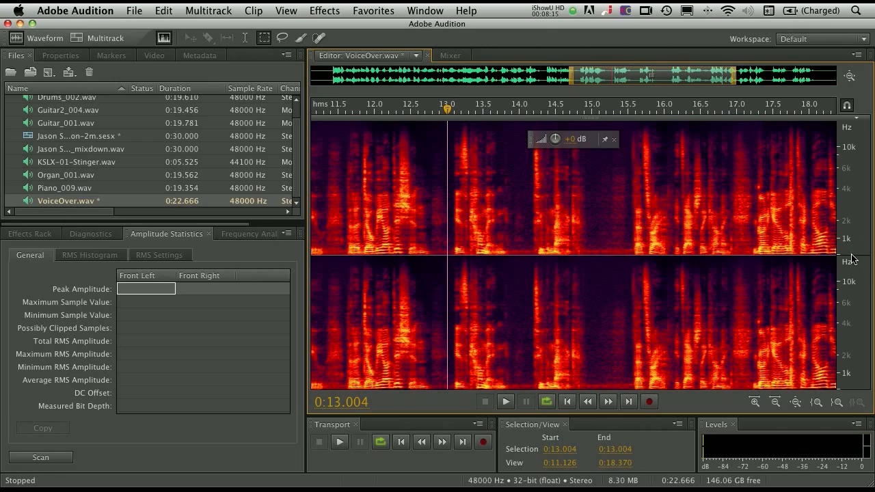
scroll(855, 244, "up", 3)
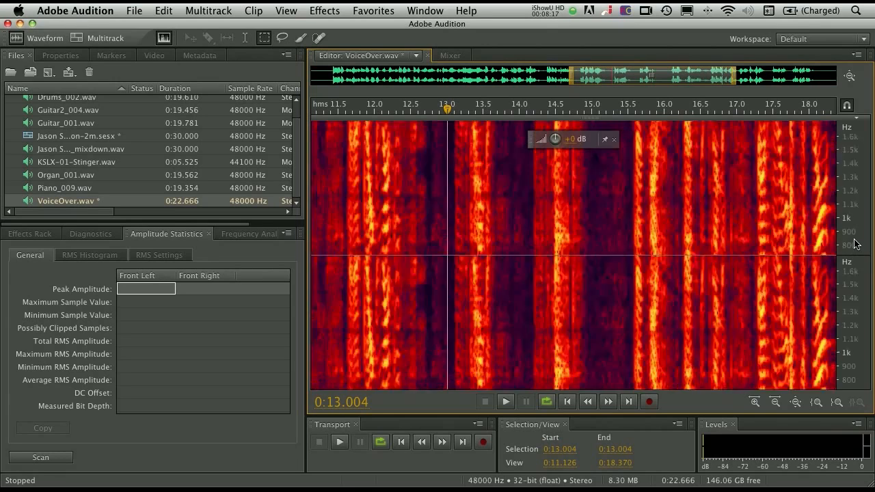
left_click_drag(858, 245, 857, 175)
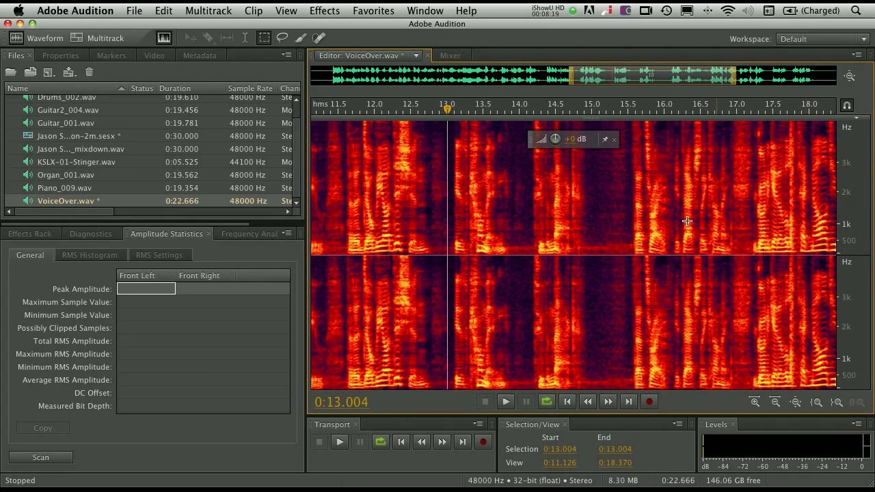
- Try marquee selections of the voice-over's pauses, mainly around 0:15.000 to 0:15.500, in low, middle and high frequency ranges
left_click_drag(584, 236, 628, 257)
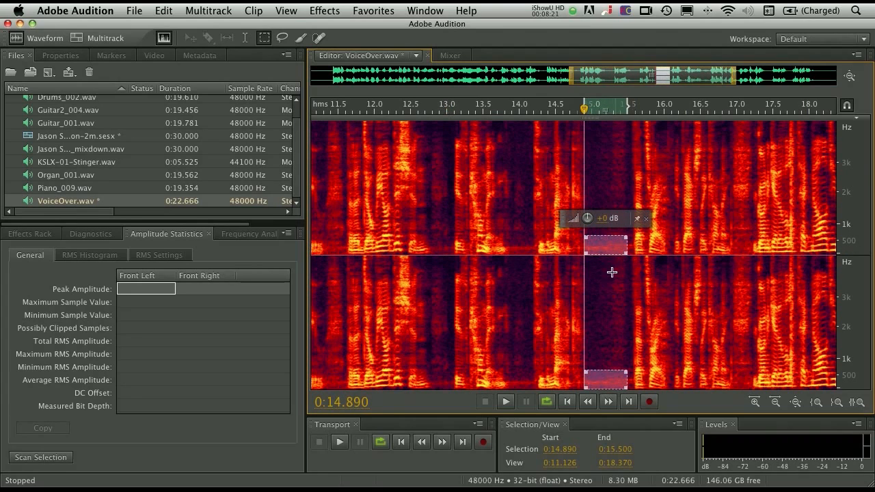
left_click(513, 239)
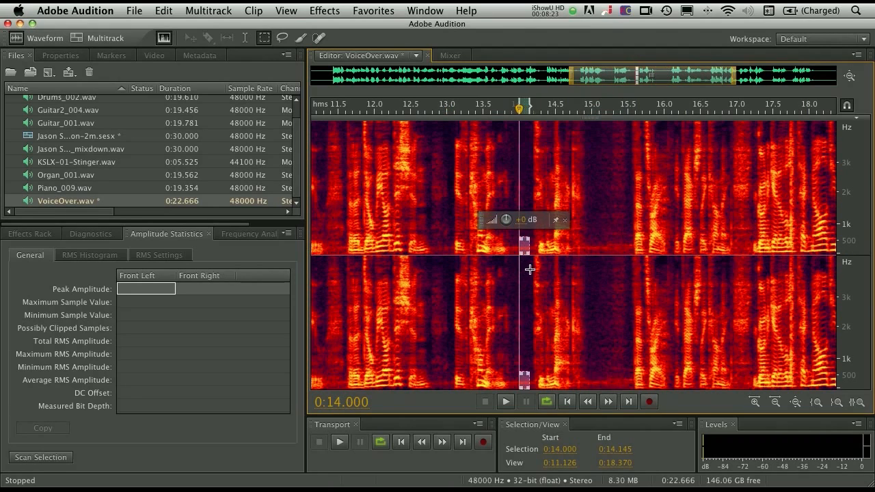
left_click(592, 186)
left_click_drag(592, 131, 627, 227)
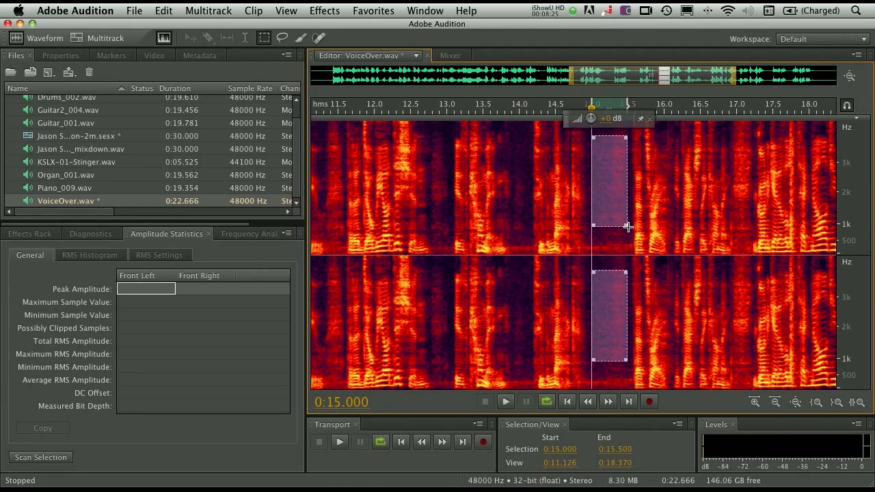
left_click_drag(862, 164, 859, 235)
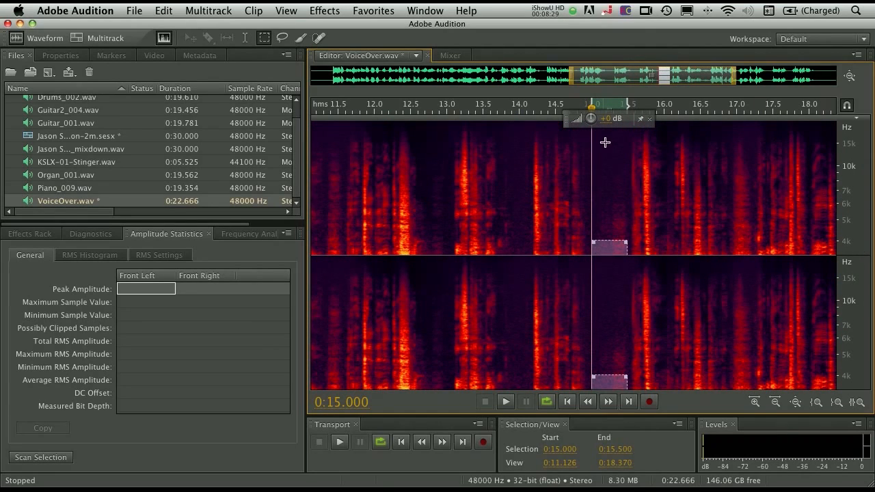
left_click_drag(593, 135, 628, 174)
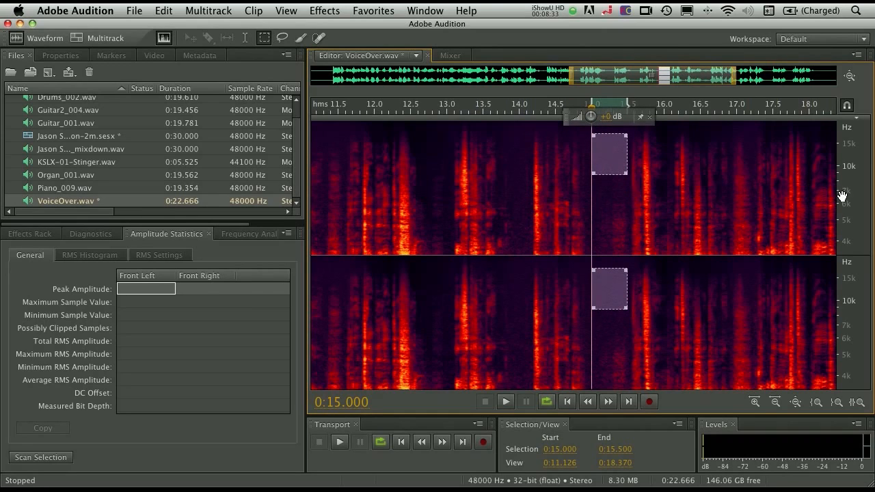
- Marquee-select the voice-over's pause from 0:15.000 to 0:15.500 below about 3.2 kHz and play only that selection
left_click(466, 176)
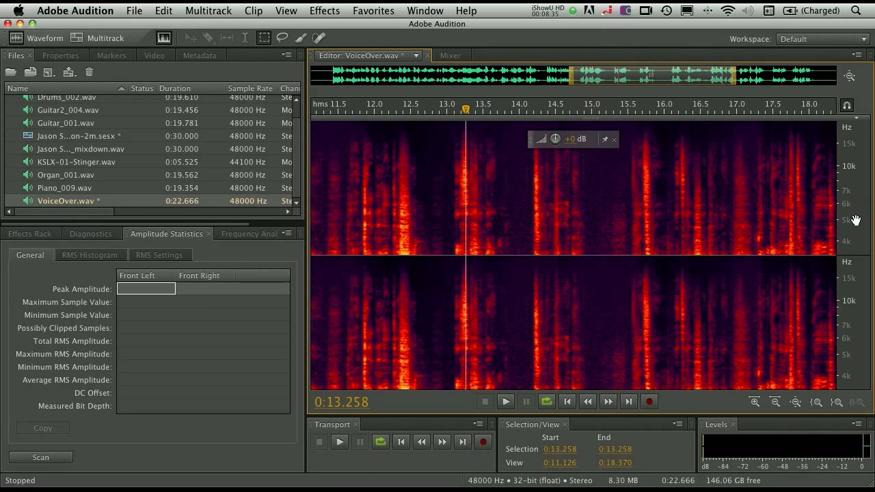
left_click_drag(856, 220, 853, 64)
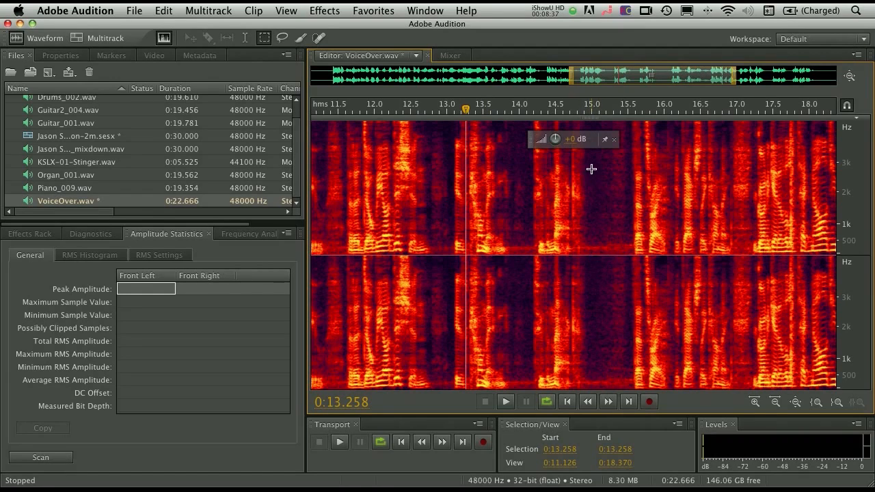
left_click_drag(591, 157, 624, 269)
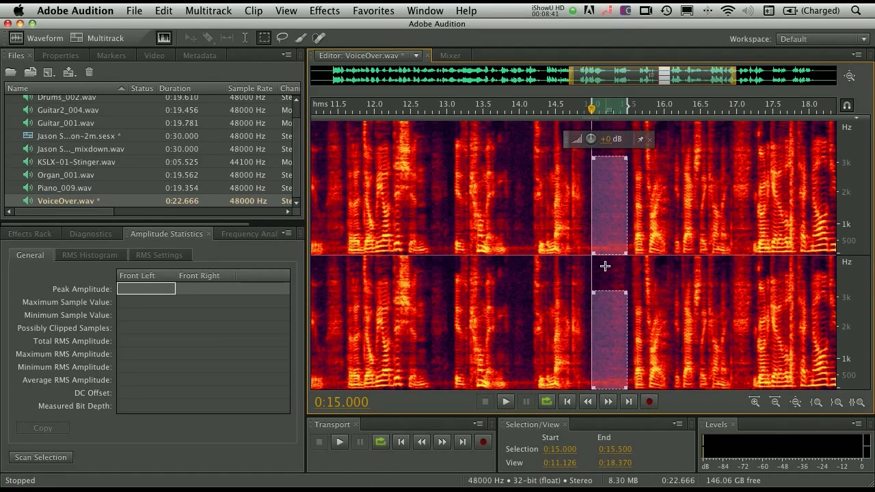
key("space")
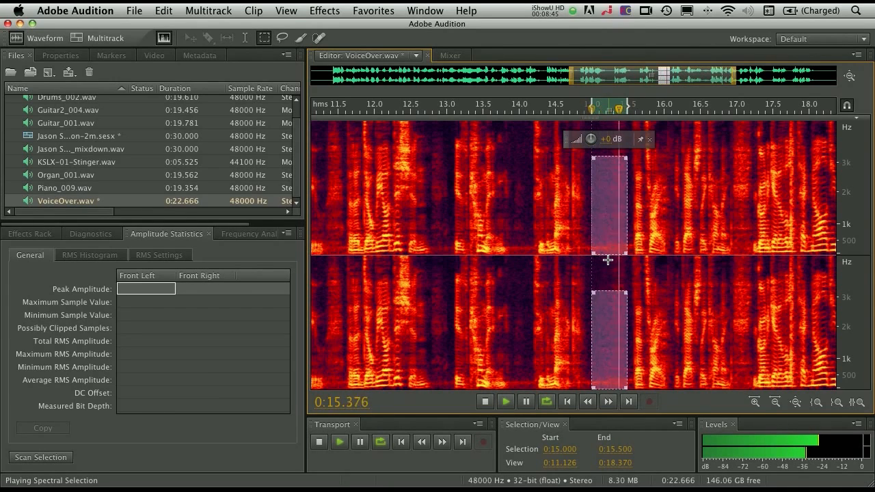
key("space")
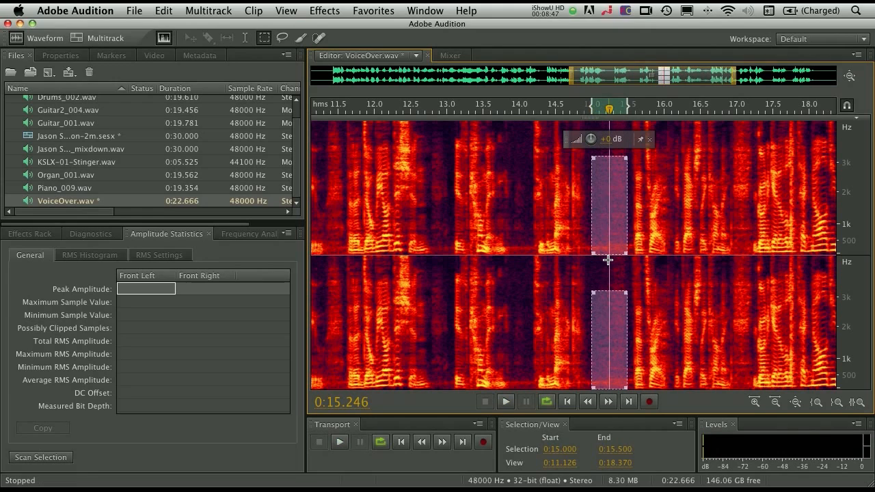
left_click_drag(853, 178, 859, 237)
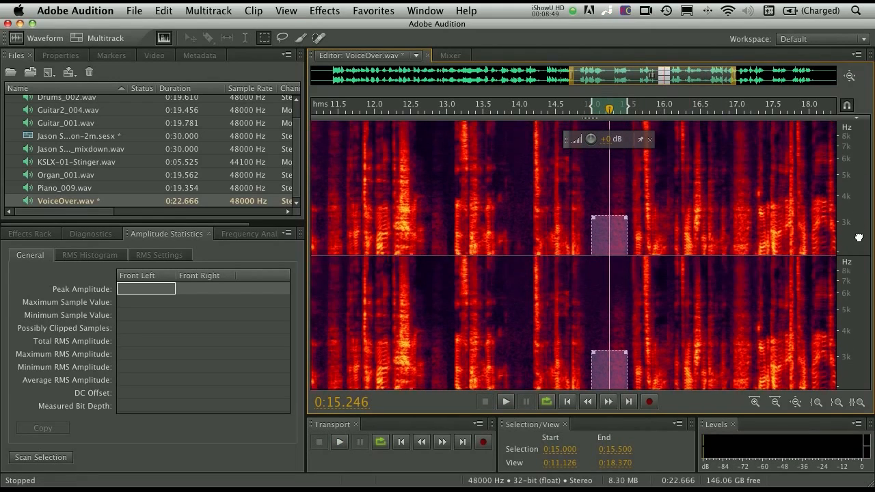
- Extend the voice-over's pause selection from 0:15.000 to 0:15.500 up to about 6.3 kHz and capture it as a noise print
left_click_drag(611, 220, 611, 160)
right_click(612, 180)
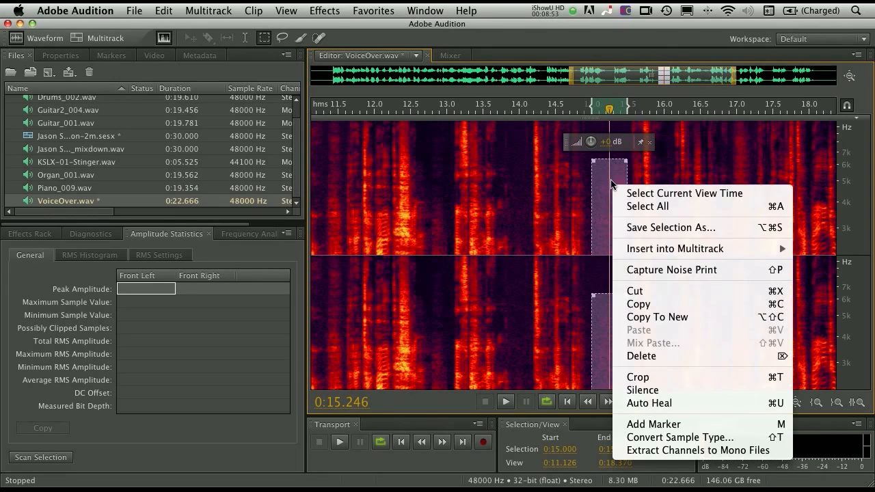
left_click(677, 270)
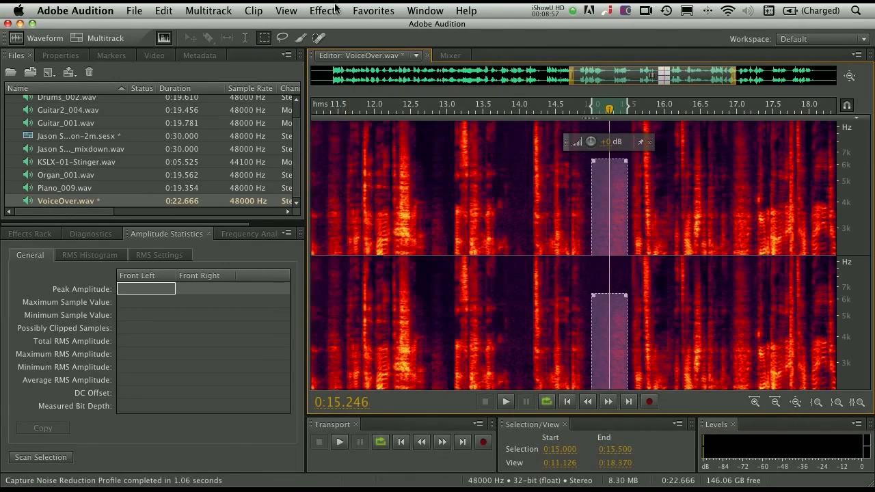
- Open the Noise Reduction process and set Spectral Decay Rate to 3% and Noise Reduction to 79%
left_click(335, 8)
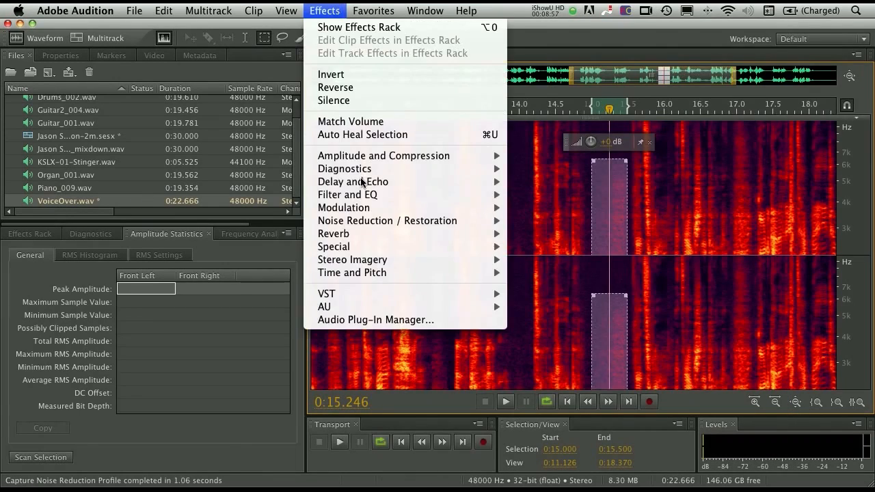
mouse_move(424, 221)
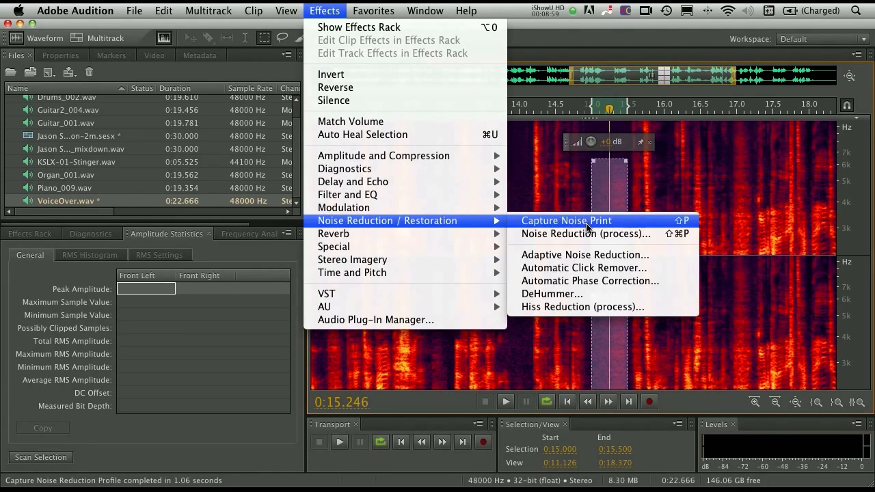
left_click(586, 236)
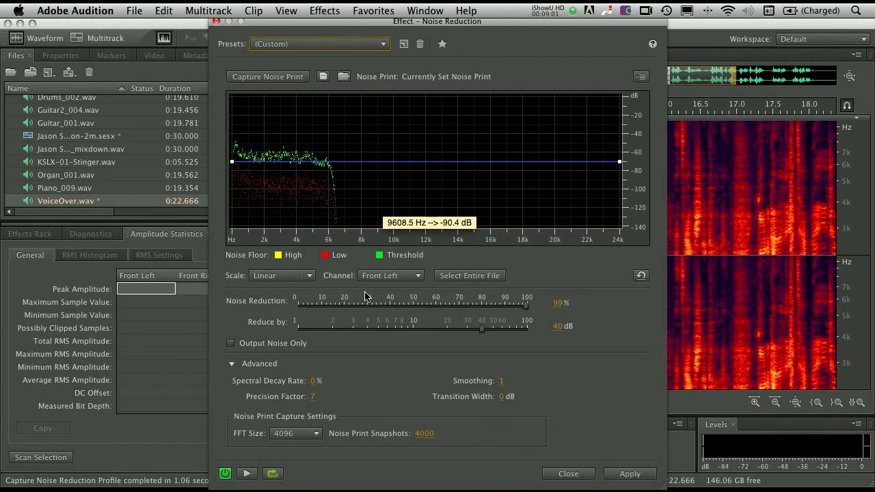
left_click_drag(376, 28, 379, 33)
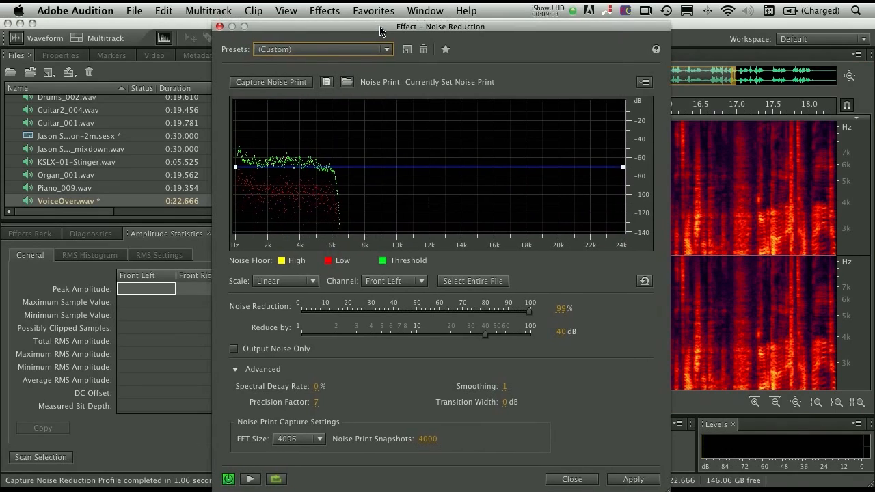
left_click(316, 387)
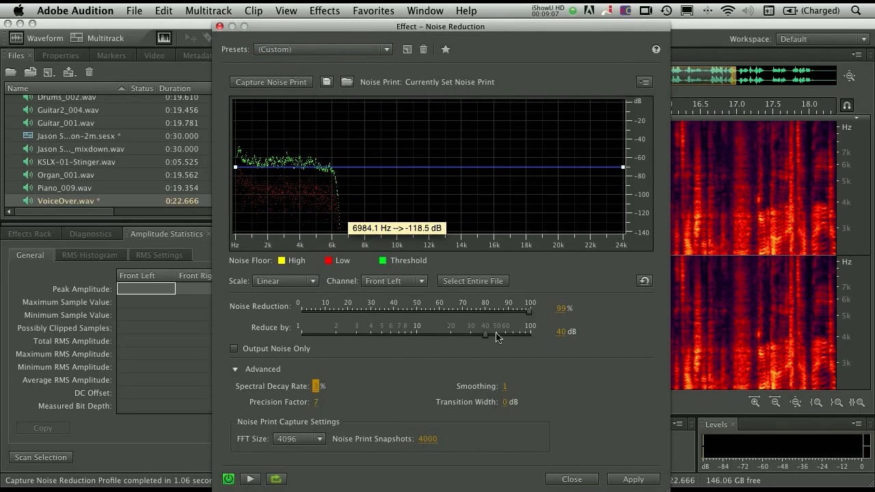
left_click_drag(524, 314, 487, 313)
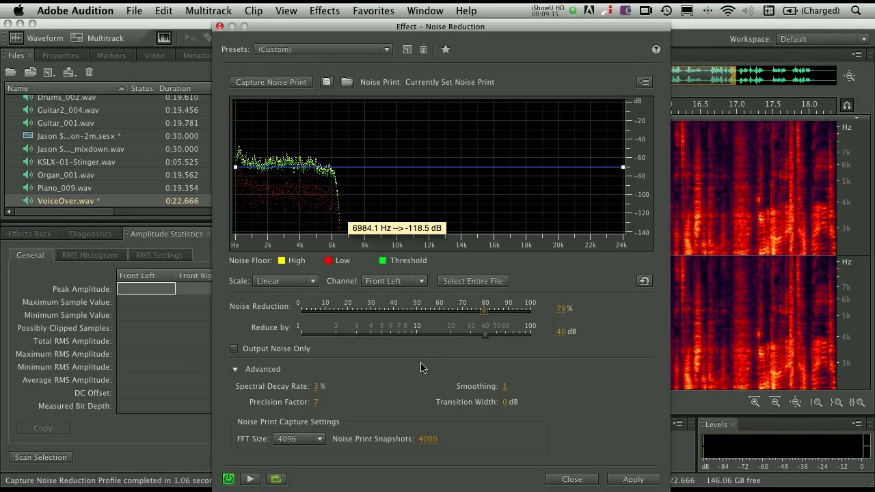
- Preview the entire voice-over with noise reduction switched off and on for comparison, and apply the effect
left_click(229, 479)
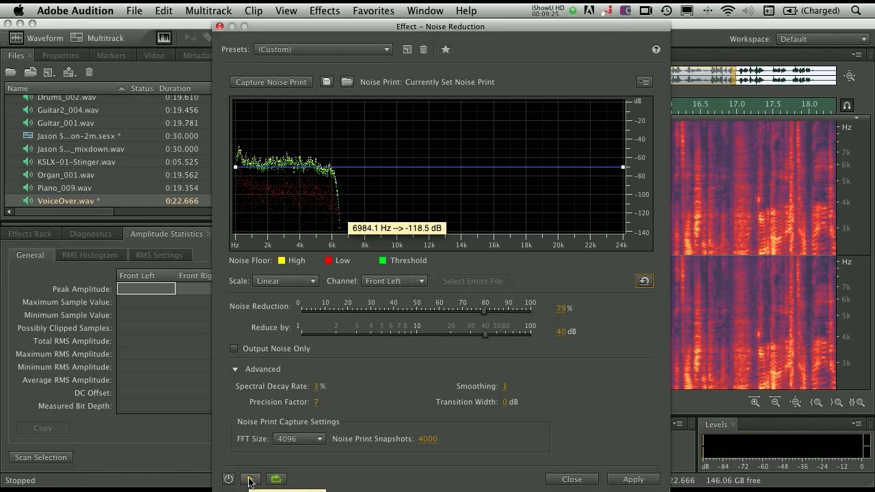
left_click(250, 480)
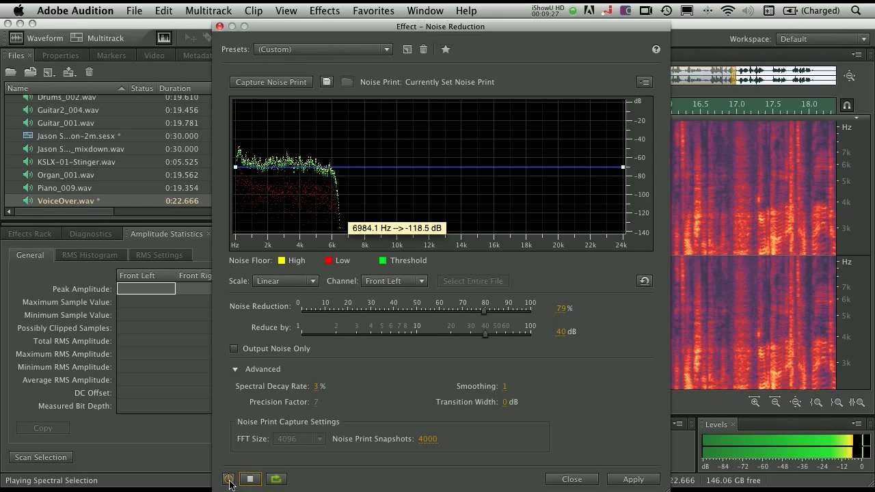
left_click(229, 479)
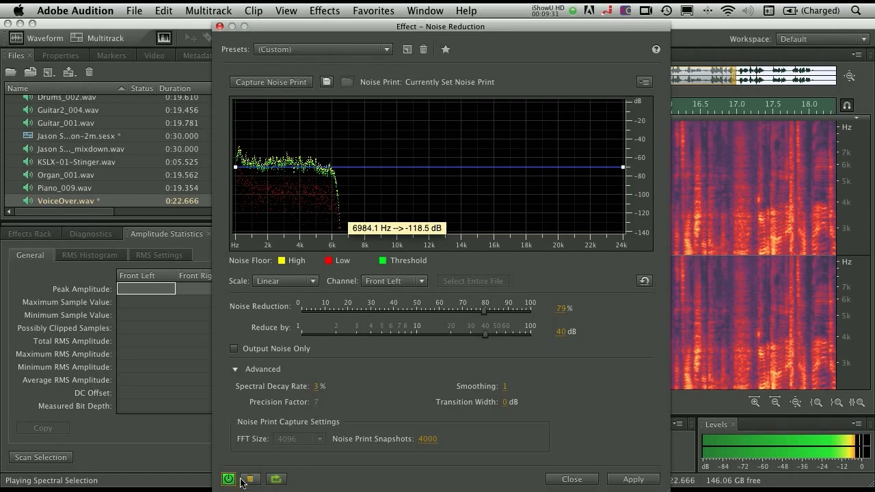
left_click(230, 480)
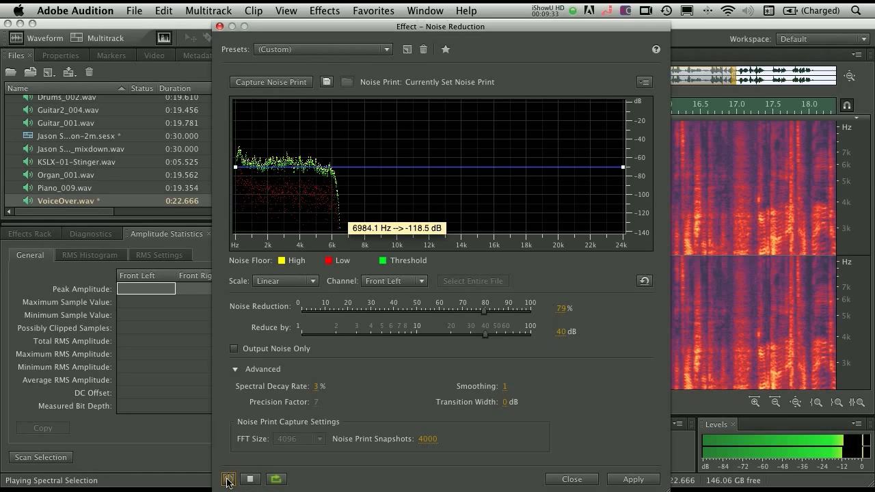
left_click(229, 480)
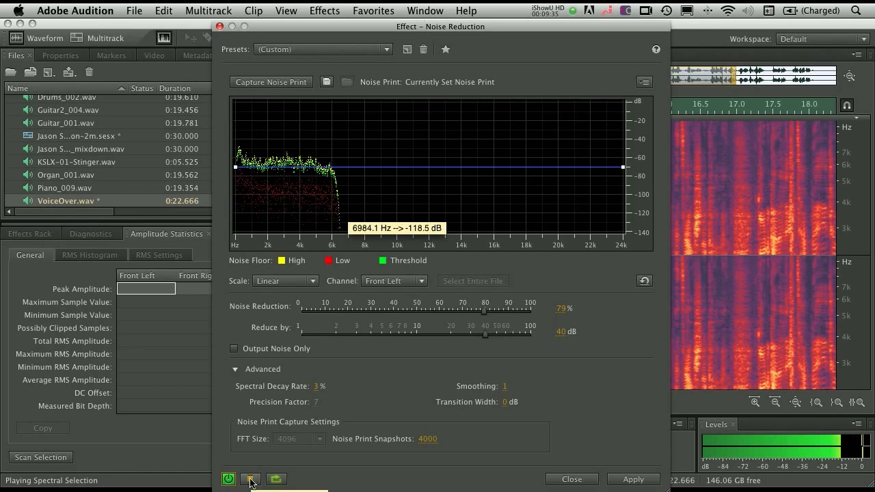
left_click(251, 480)
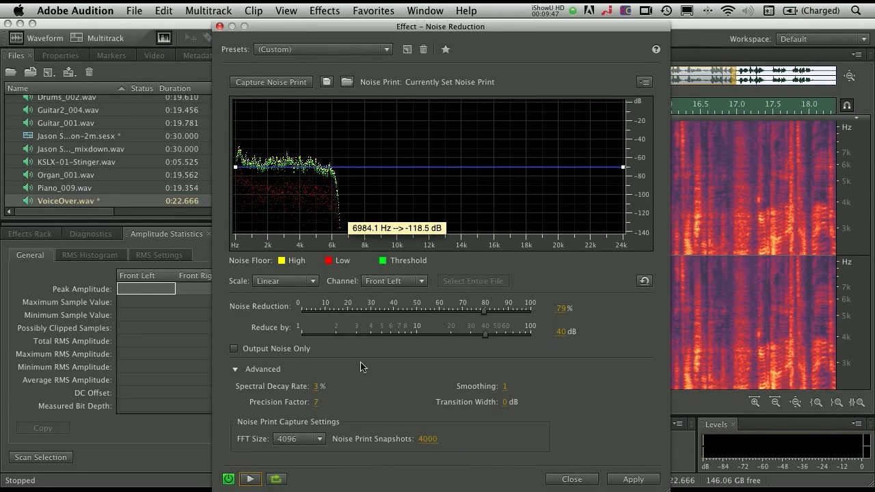
left_click(633, 479)
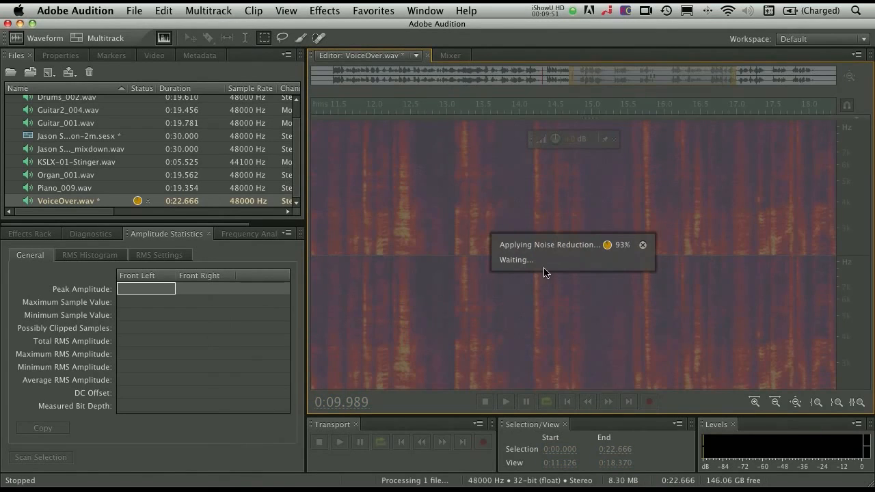
- Mark the cleaned pauses near 0:15.0 and 0:14.0 below about 6 kHz to inspect the noise reduction
left_click(516, 255)
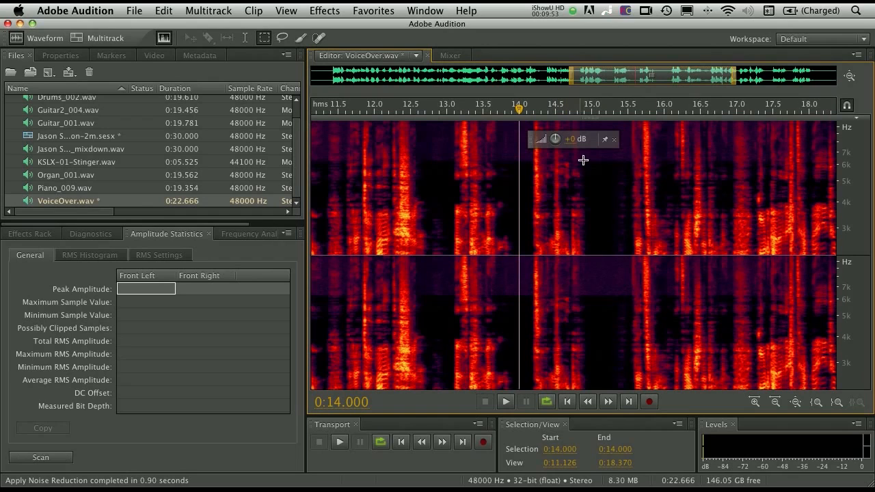
left_click_drag(586, 160, 609, 272)
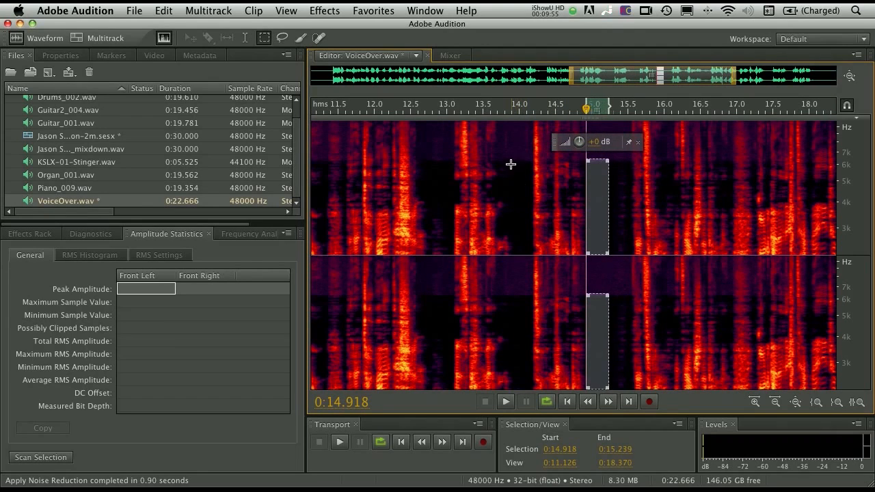
left_click_drag(512, 164, 533, 262)
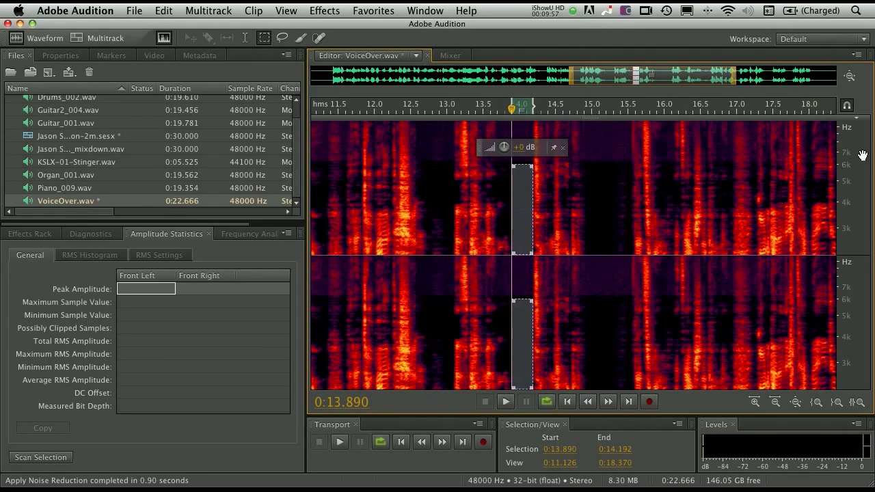
- Examine the higher frequencies and mark the pauses near 0:15.0 and 0:13.9 above about 6 kHz
left_click_drag(850, 155, 852, 287)
mouse_move(593, 141)
left_mouse_down()
mouse_move(606, 207)
mouse_move(616, 213)
left_mouse_up()
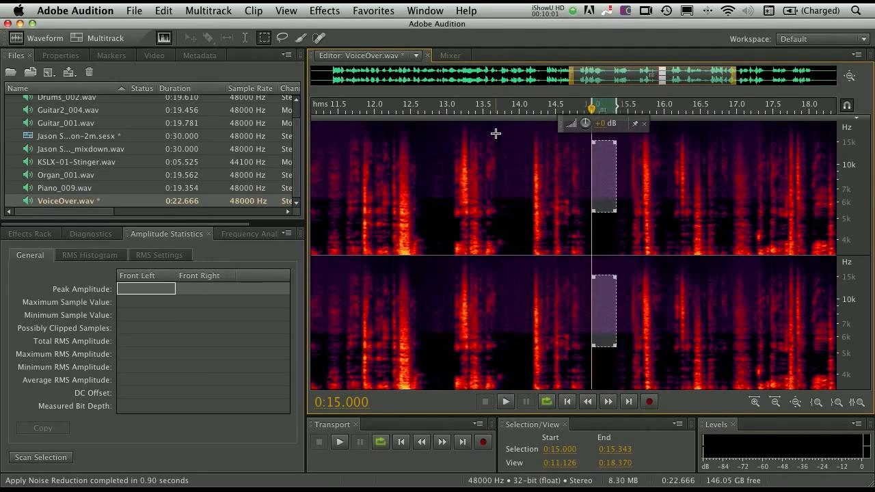
left_click_drag(501, 134, 525, 195)
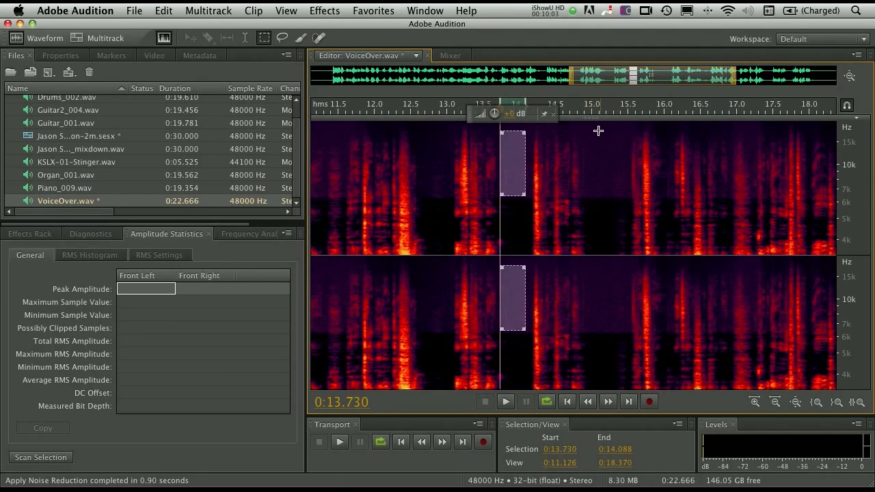
left_click_drag(592, 130, 618, 208)
- Play the processed voice-over from 0:13.000 and marquee-select the pause from 0:15.000 to 0:15.500 above about 6 kHz
left_click(611, 217)
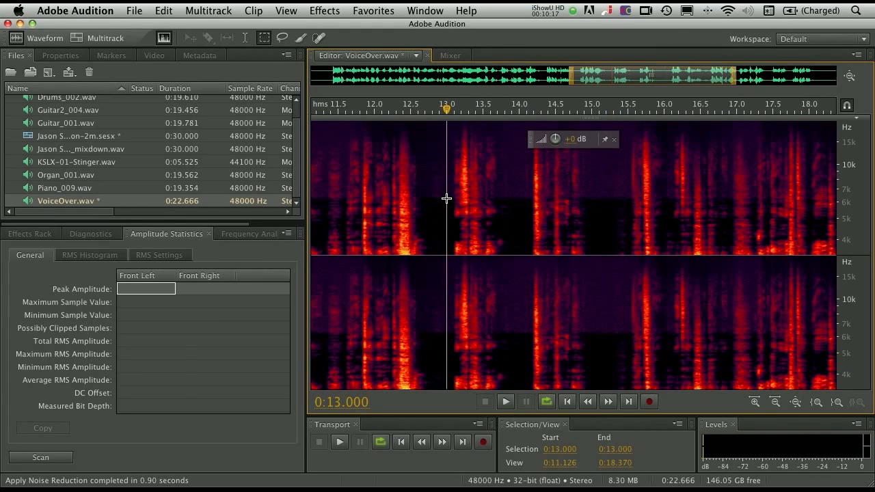
key("space")
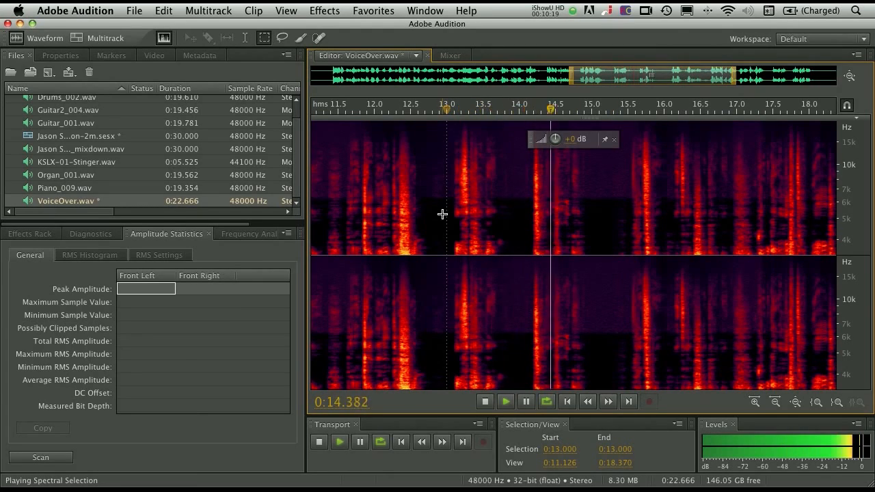
key("space")
left_click(592, 130)
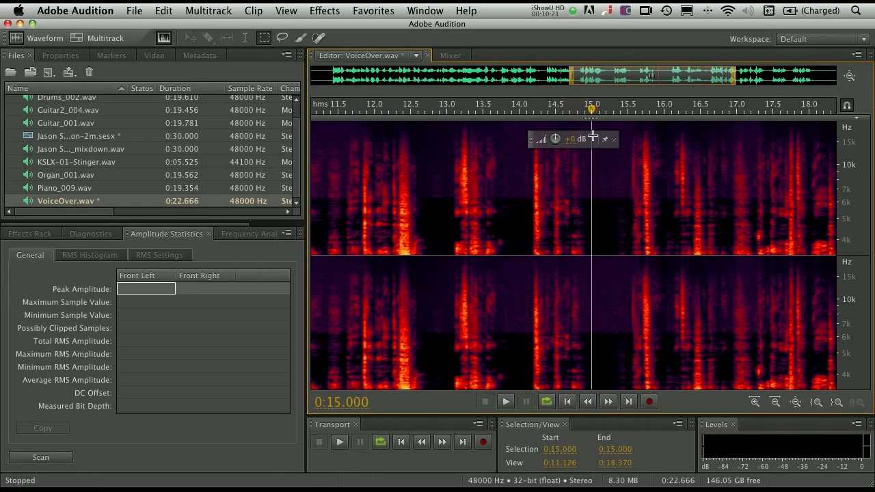
left_click_drag(592, 126, 627, 200)
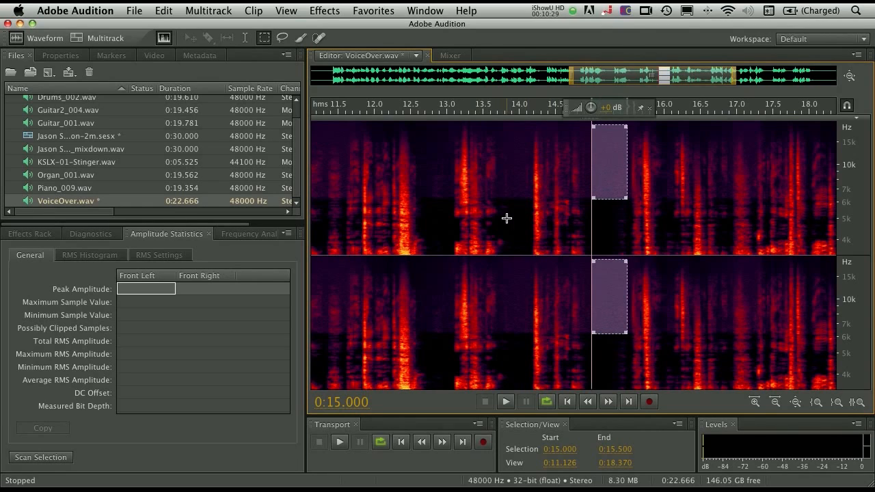
- Switch to the Lasso Selection tool and briefly play the voice-over from 0:11.974
left_click(283, 38)
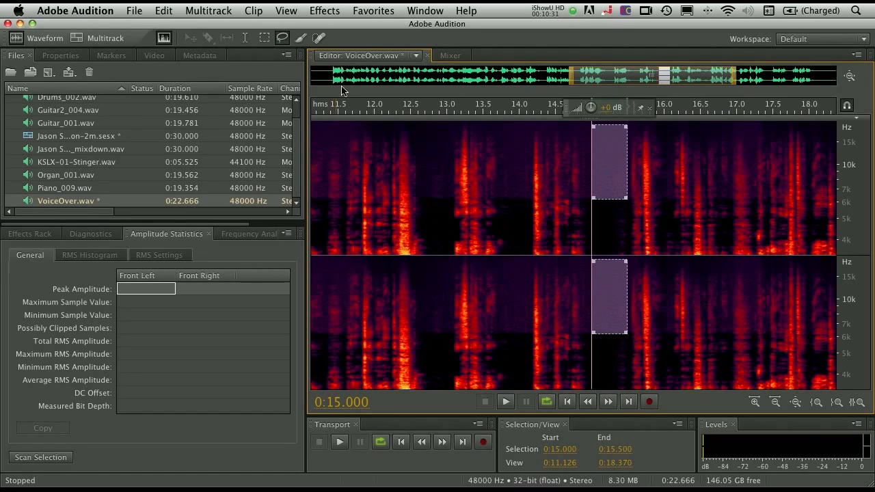
left_click_drag(587, 82, 544, 85)
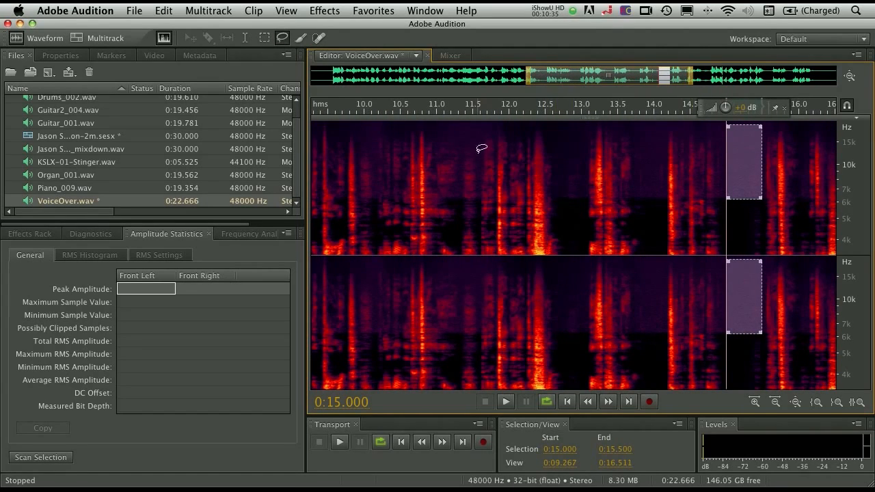
left_click(507, 140)
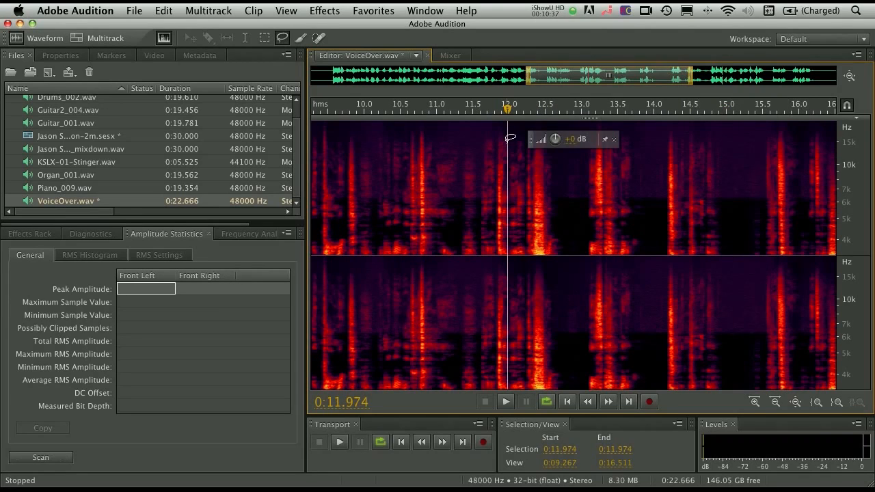
key("=")
key("=")
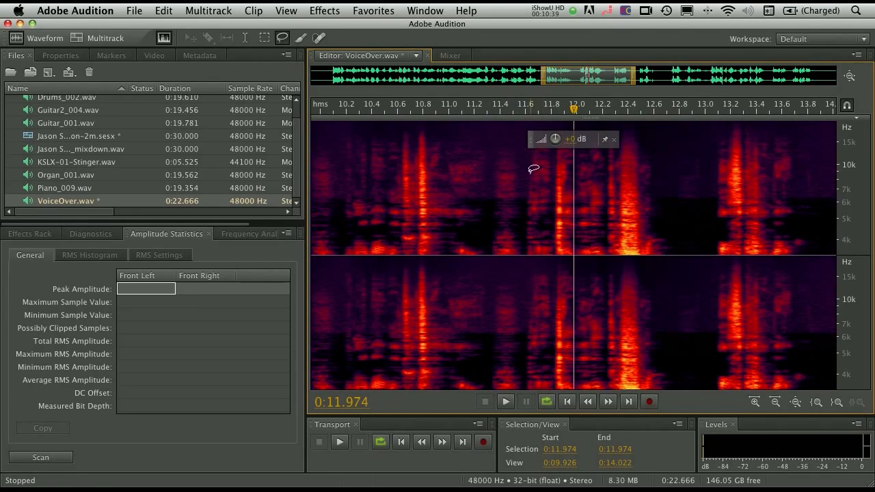
key("space")
key("space")
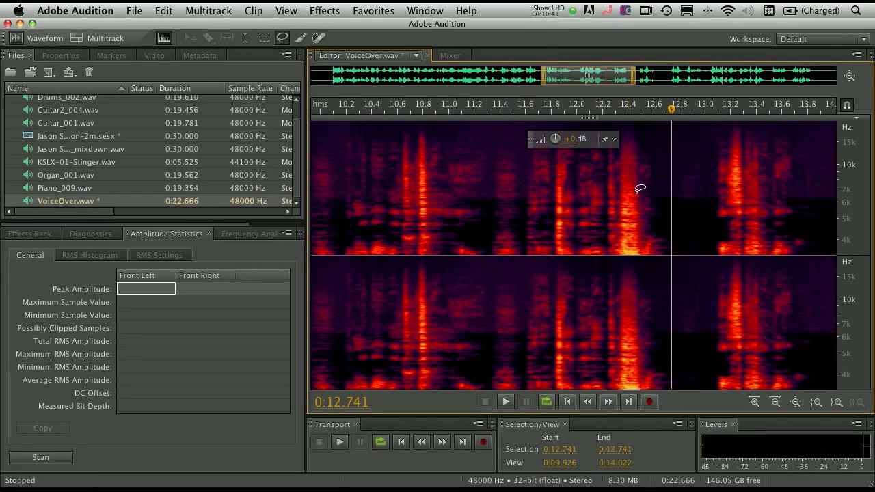
- Lasso the speech from 0:11.664 to 0:12.752 around 5 kHz, play it, and shift the selection to 0:11.600–0:12.687 below about 5 kHz
key("backslash")
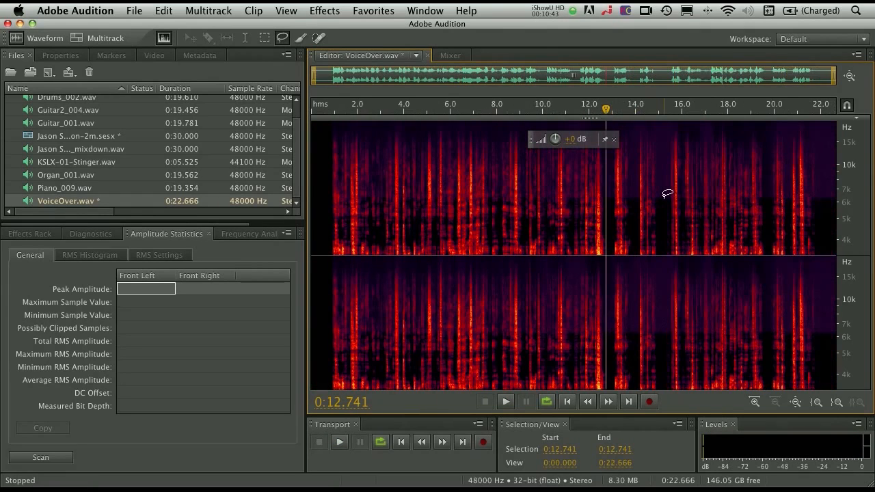
key("equal")
key("equal")
key("equal")
key("equal")
key("equal")
key("equal")
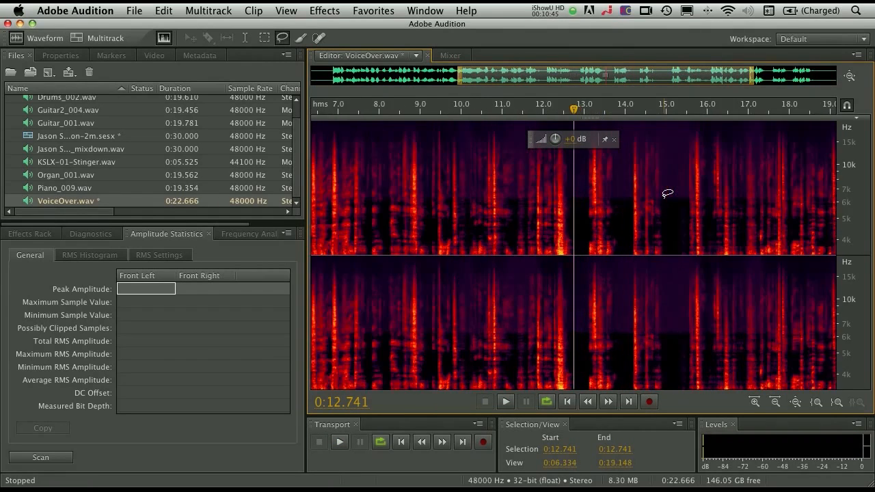
key("equal")
key("equal")
key("equal")
key("equal")
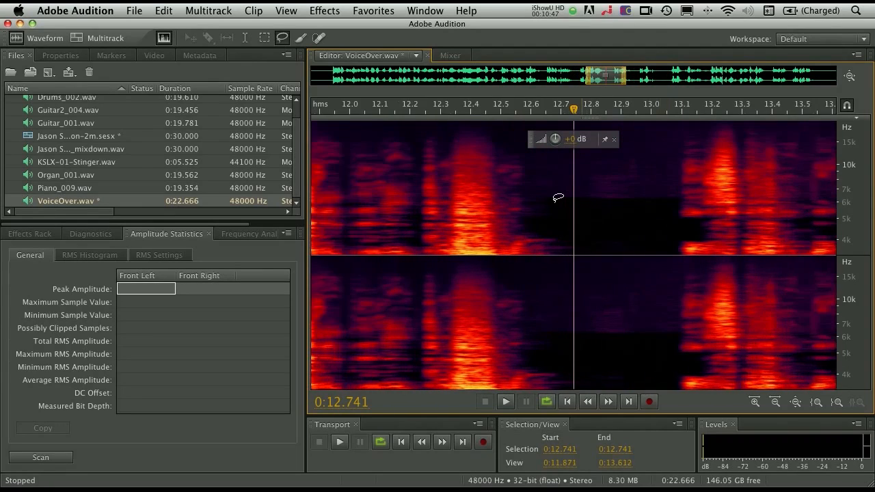
key("minus")
key("minus")
key("minus")
key("minus")
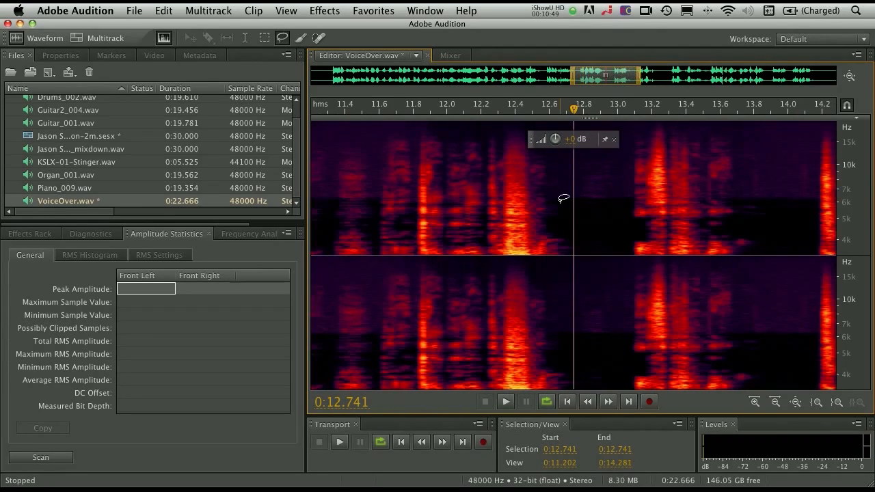
left_click(564, 199)
mouse_move(565, 199)
left_mouse_down()
mouse_move(452, 199)
mouse_move(443, 220)
mouse_move(531, 228)
mouse_move(576, 217)
mouse_move(550, 201)
left_mouse_up()
key("space")
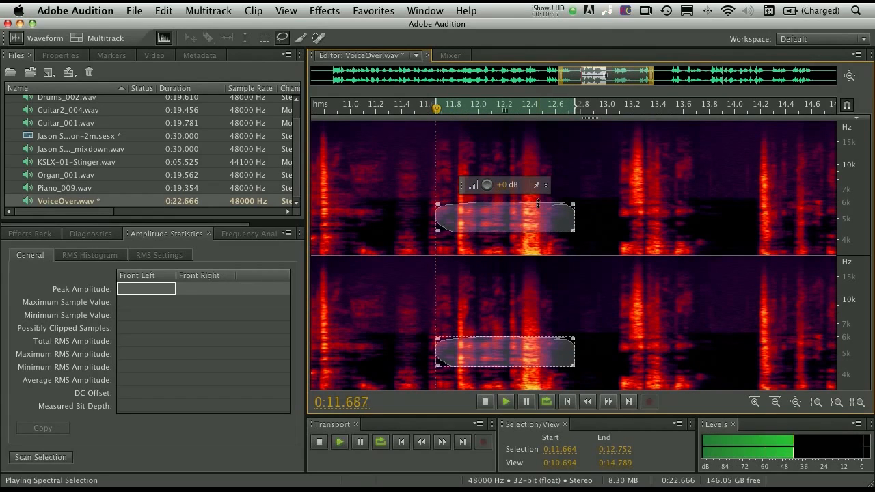
left_click_drag(501, 217, 495, 239)
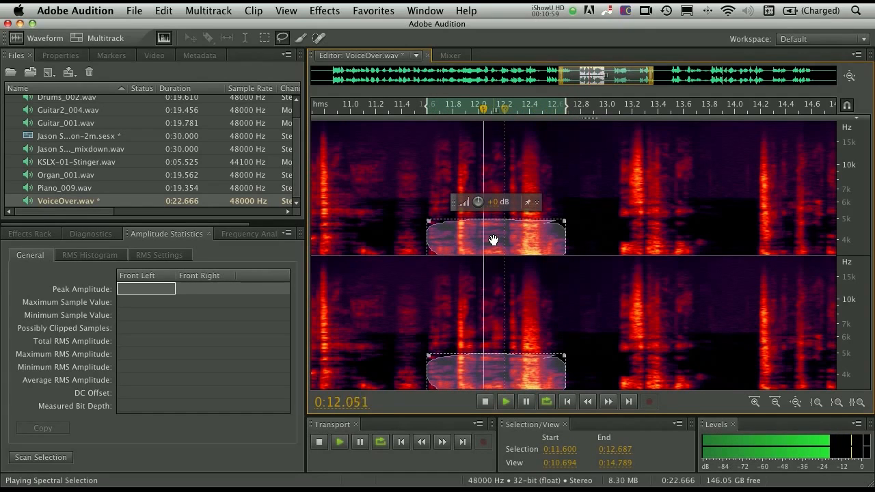
- Extend the lasso selection's lower edge down to just below 1 kHz and play the selected frequencies
left_click_drag(847, 219, 811, 141)
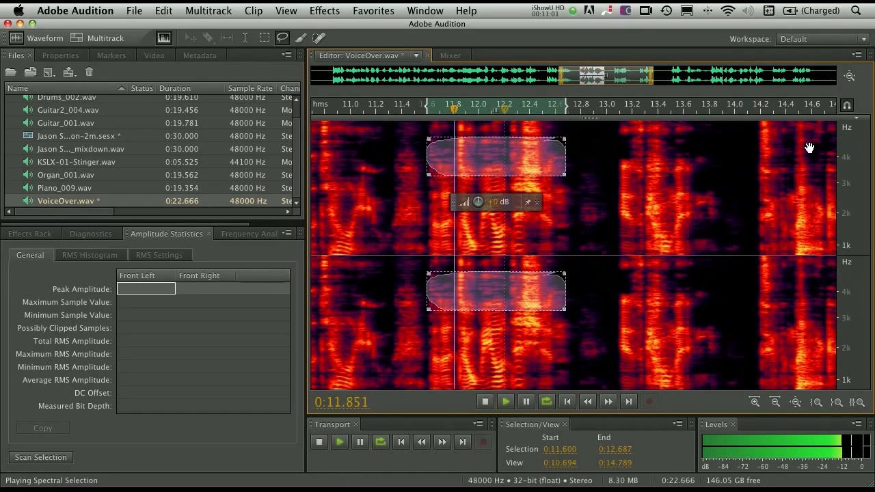
key("space")
left_click_drag(490, 175, 490, 249)
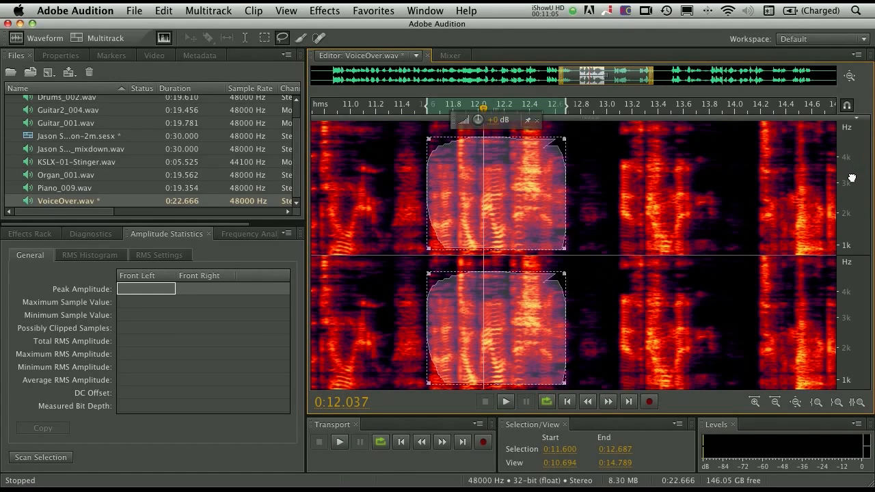
left_click_drag(851, 180, 851, 140)
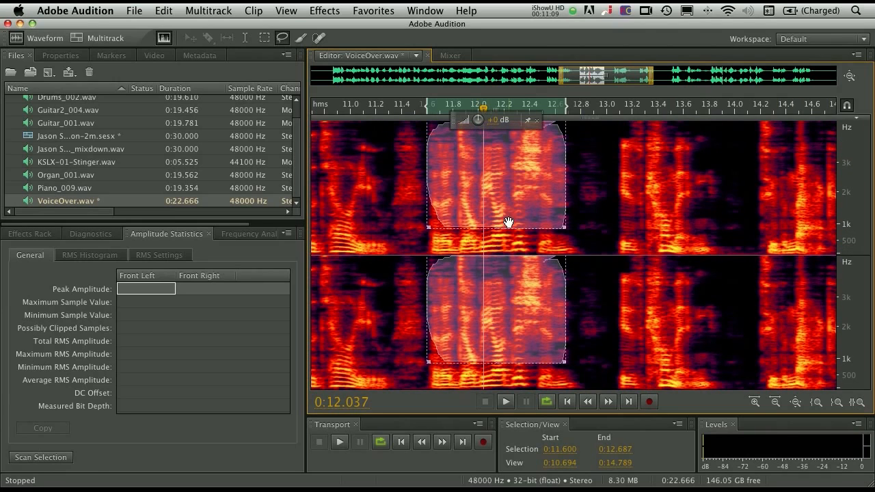
key("space")
mouse_move(502, 229)
left_mouse_down()
mouse_move(502, 237)
mouse_move(488, 235)
left_mouse_up()
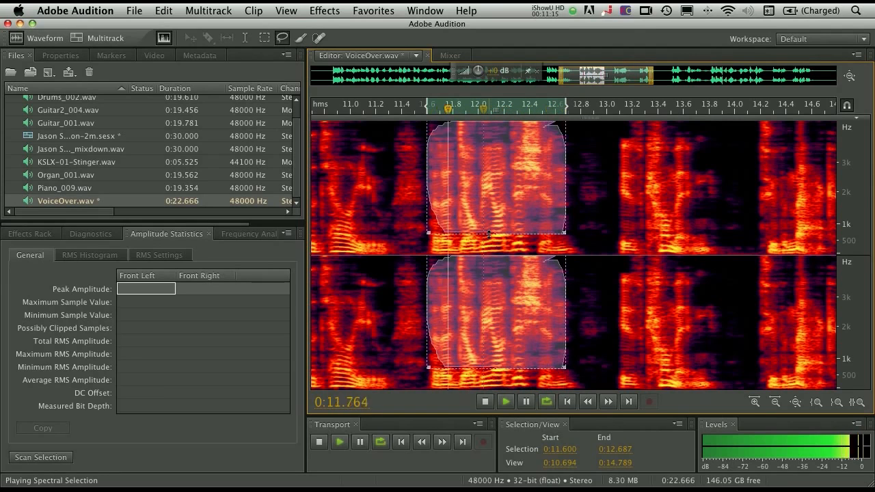
key("space")
- Widen the lasso selection to span 0:11.488 to 0:13.067
left_click_drag(563, 178, 580, 178)
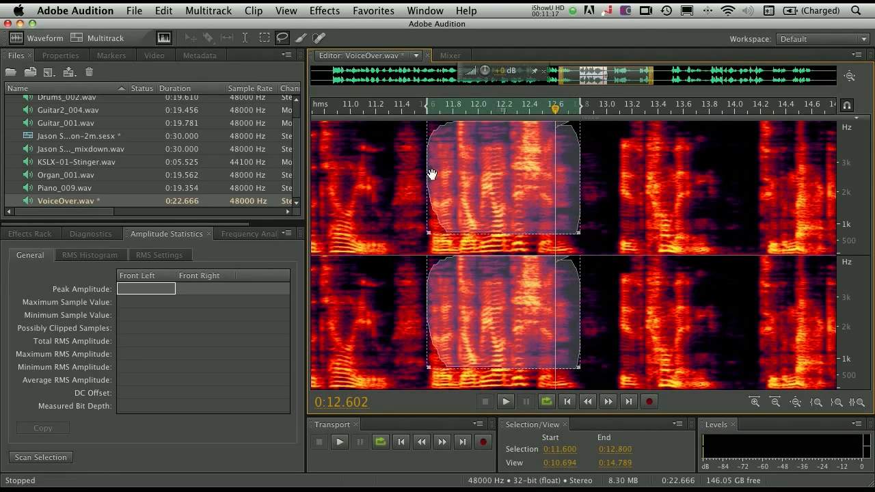
left_click_drag(421, 173, 414, 173)
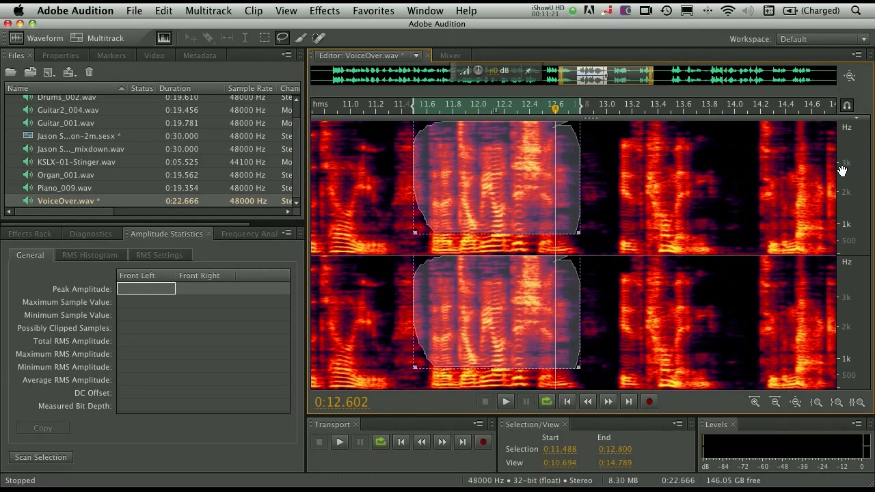
scroll(841, 171, "down", 3)
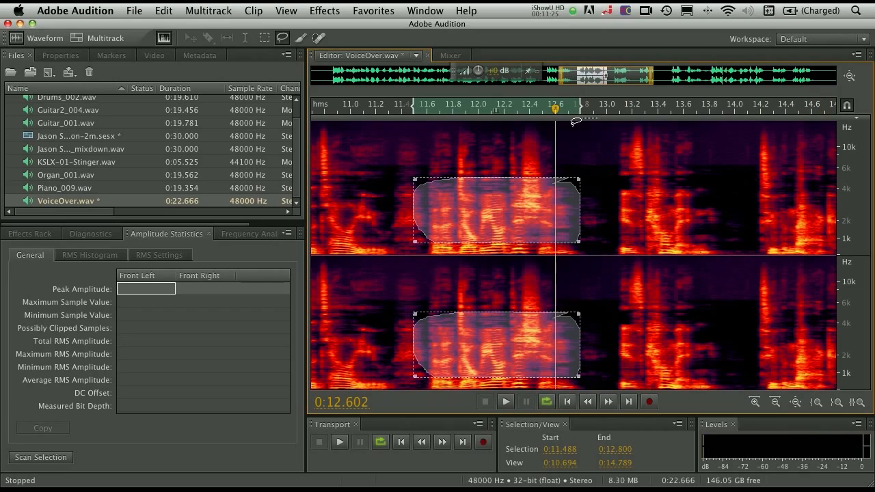
left_click_drag(555, 108, 510, 117)
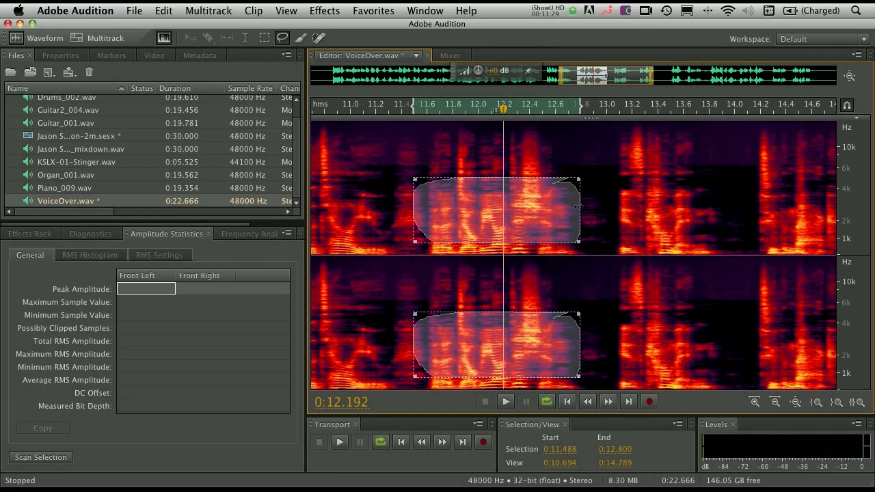
left_click_drag(582, 205, 614, 206)
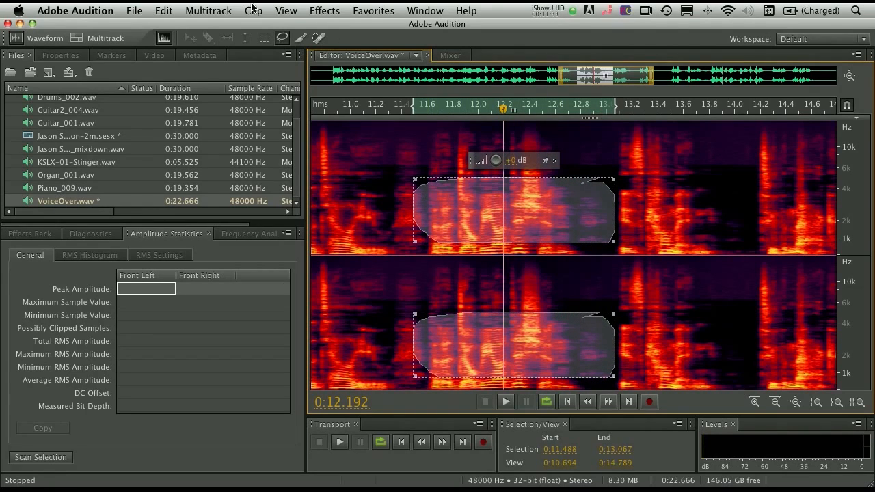
- Preview and apply the Analog Delay effect with its default preset to the lassoed frequencies
left_click(334, 9)
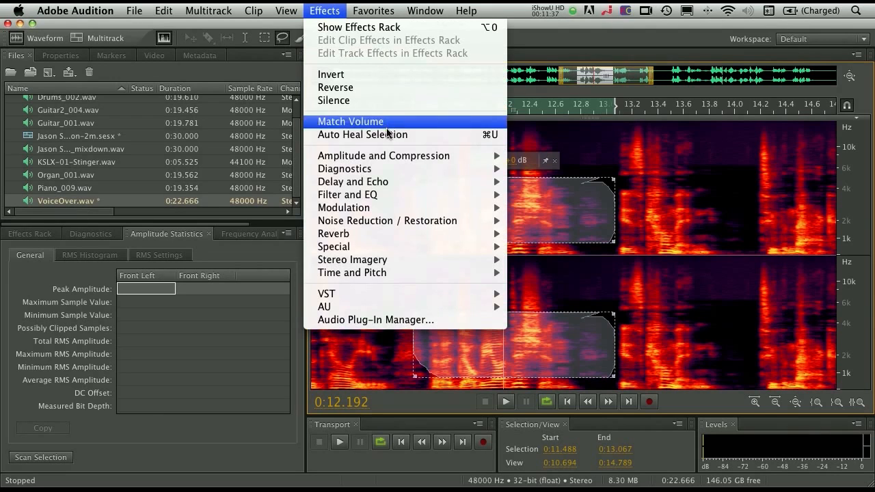
mouse_move(410, 189)
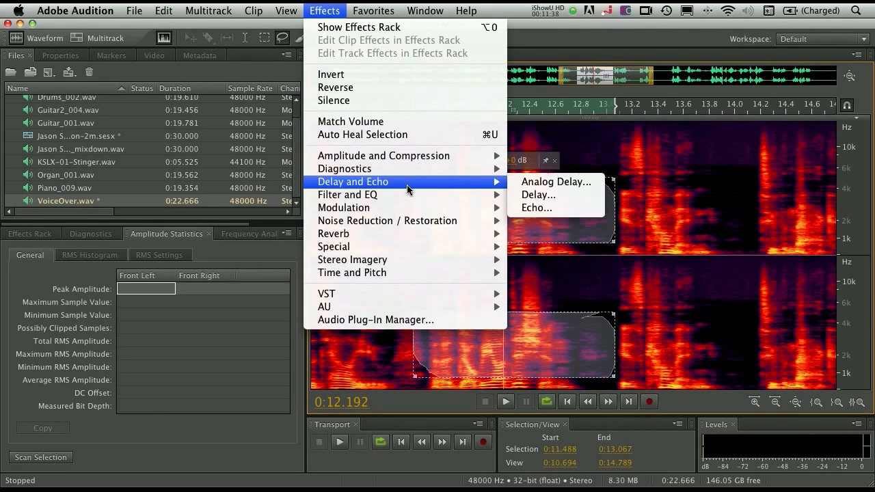
left_click(535, 183)
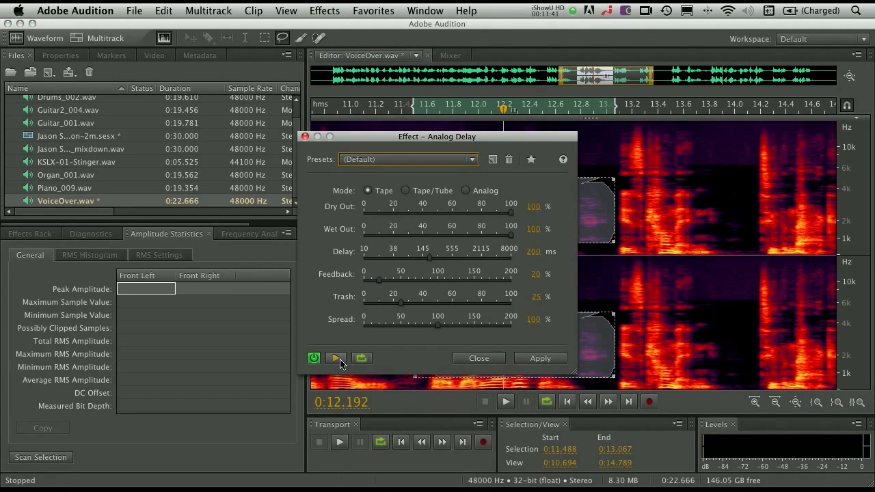
left_click(337, 359)
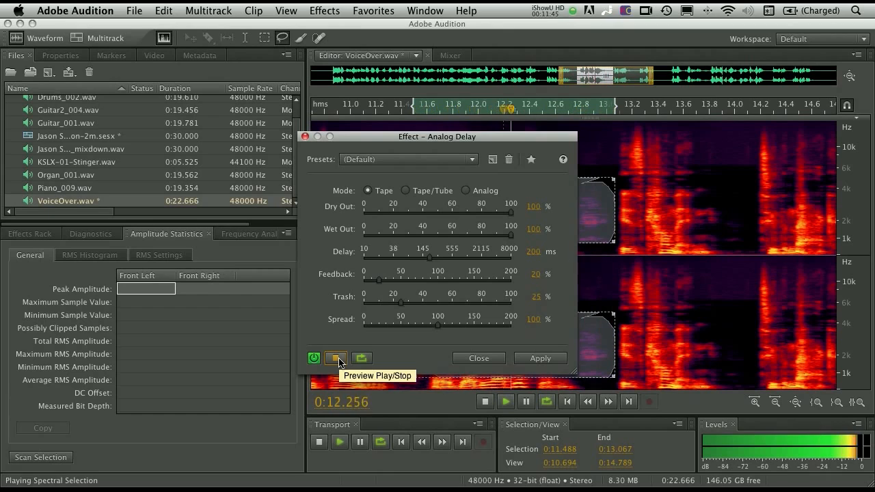
left_click(338, 361)
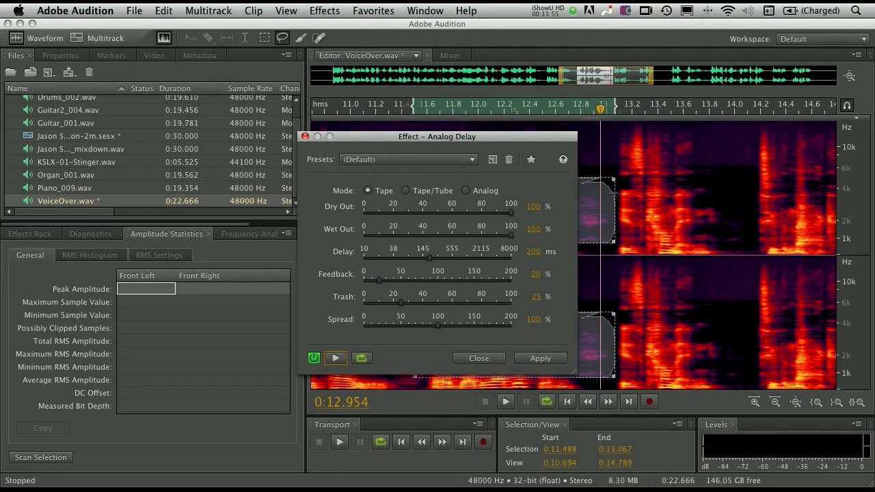
left_click(549, 362)
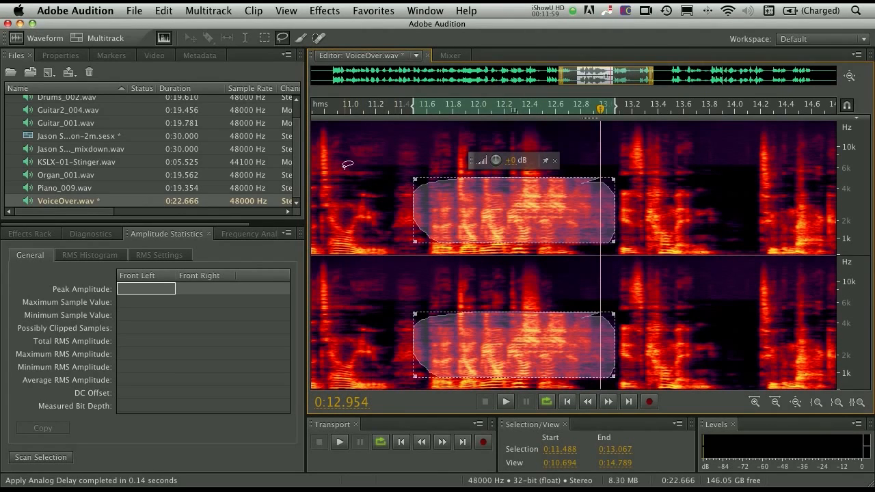
- Play the delayed voice-over from 0:10.848 and return to the processed passage
left_click(332, 150)
key("space")
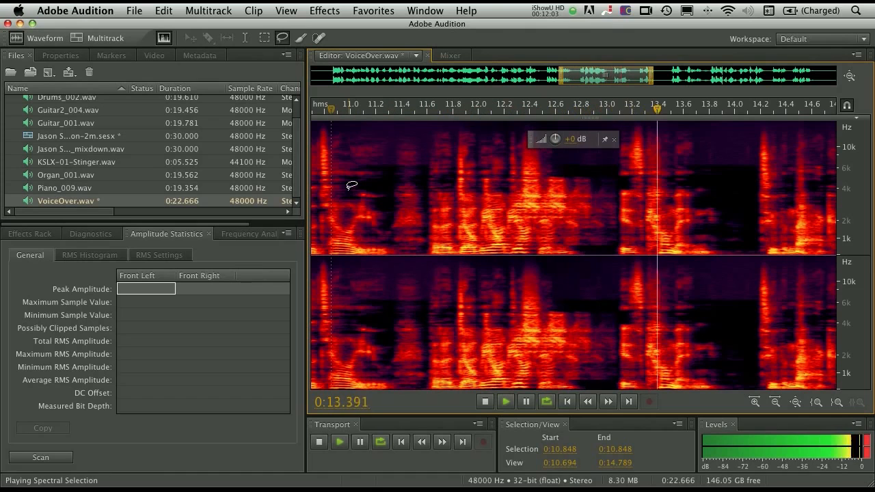
key("space")
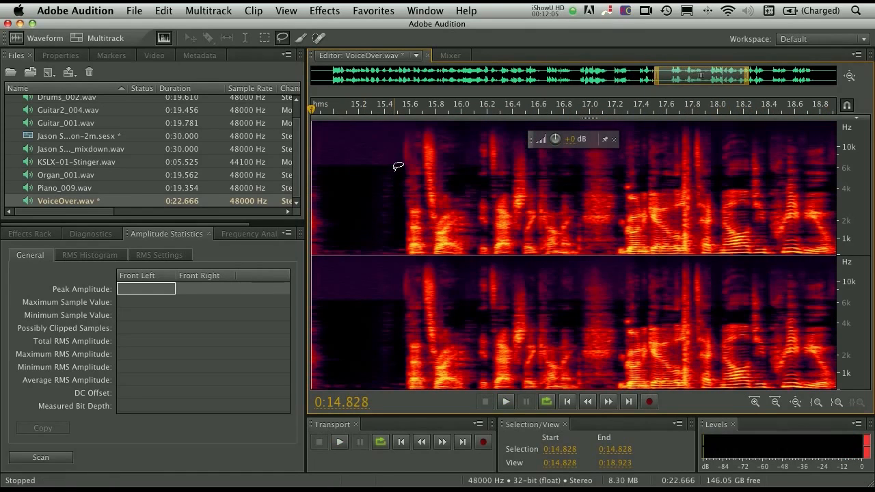
left_click_drag(707, 79, 612, 80)
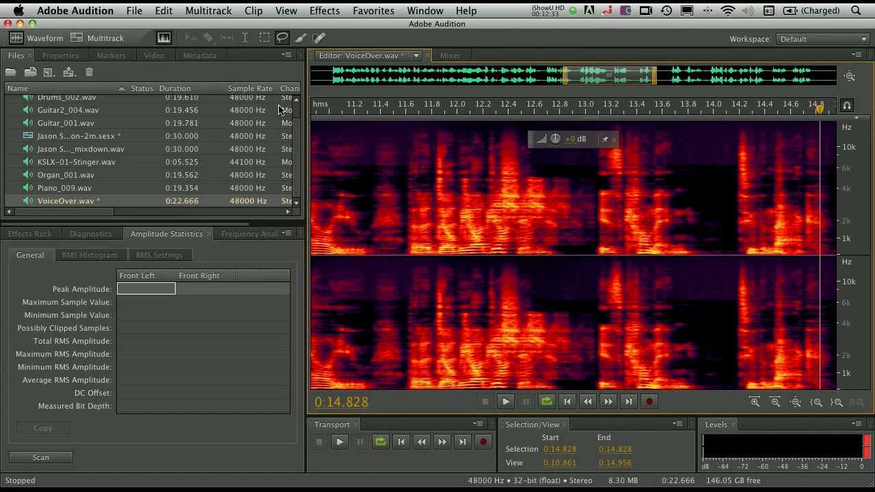
- Open KSLX-01-Stinger.wav and lasso the faint noise from 0:04.553 to 0:05.150 at about 3–5 kHz
double_click(24, 163)
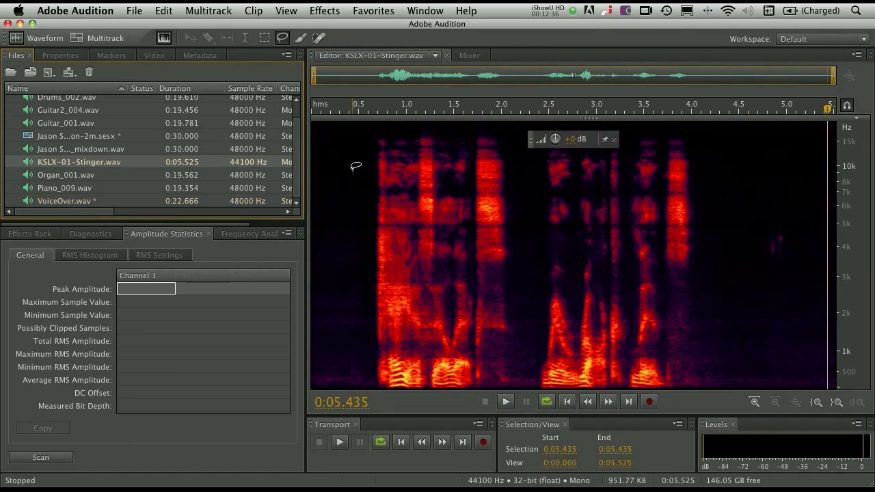
left_click(539, 195)
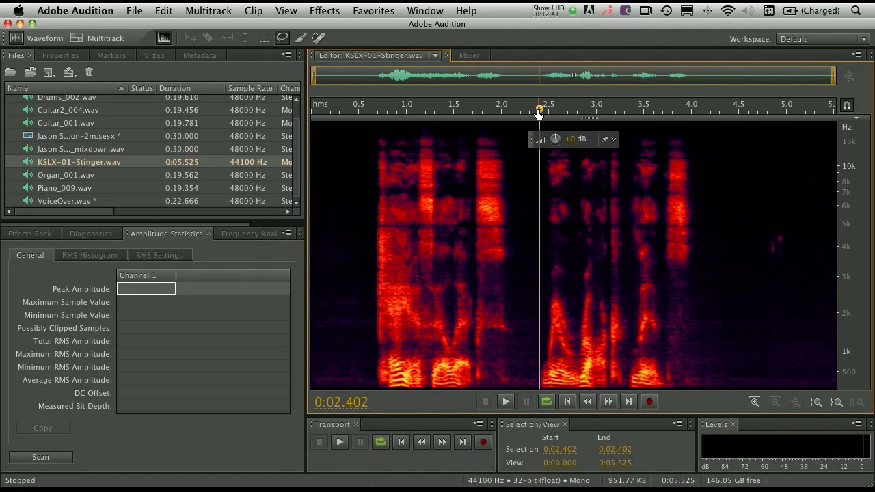
mouse_move(774, 216)
left_mouse_down()
mouse_move(748, 220)
mouse_move(801, 274)
mouse_move(744, 231)
left_mouse_up()
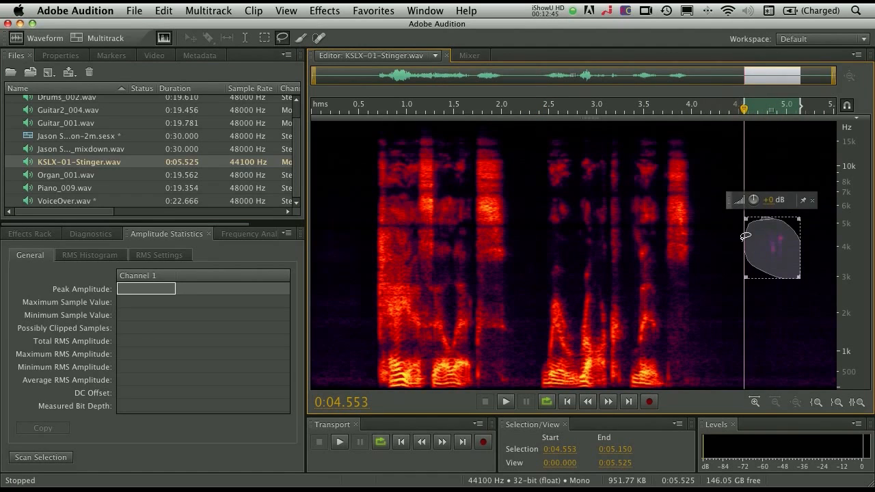
left_click(720, 235)
- Play the stinger from 0:02.381 through the faint noise near its end
left_click(538, 219)
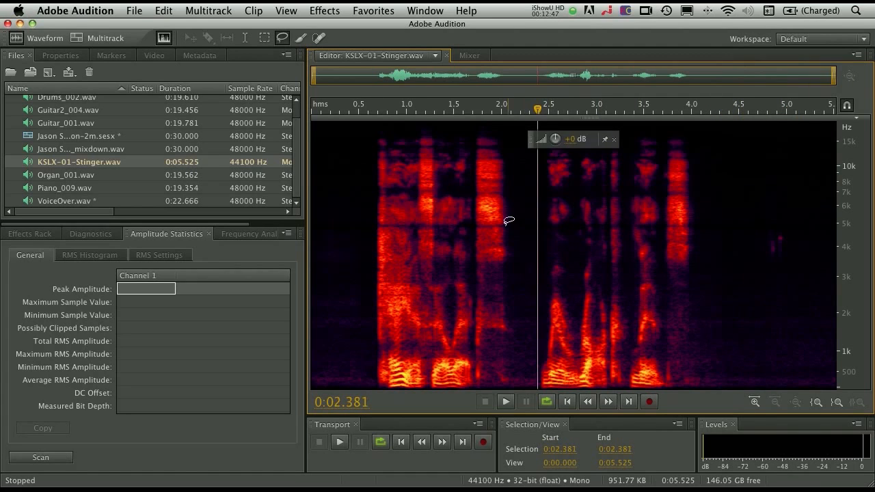
key("space")
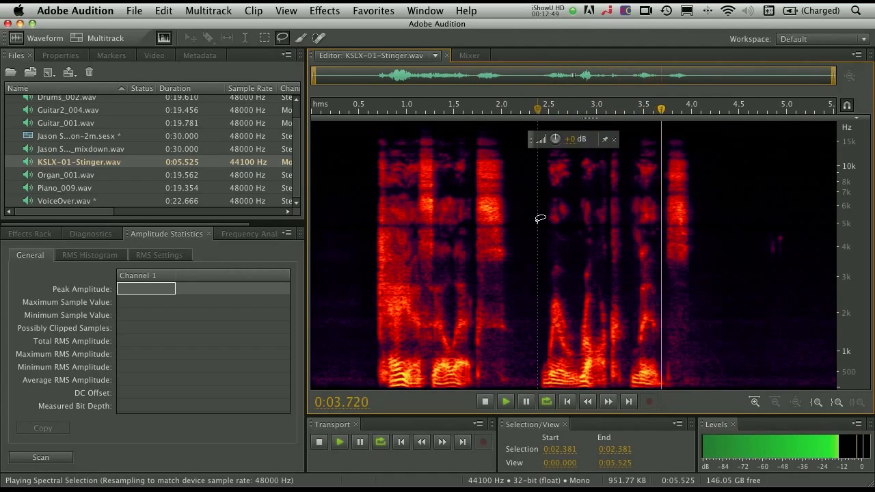
key("space")
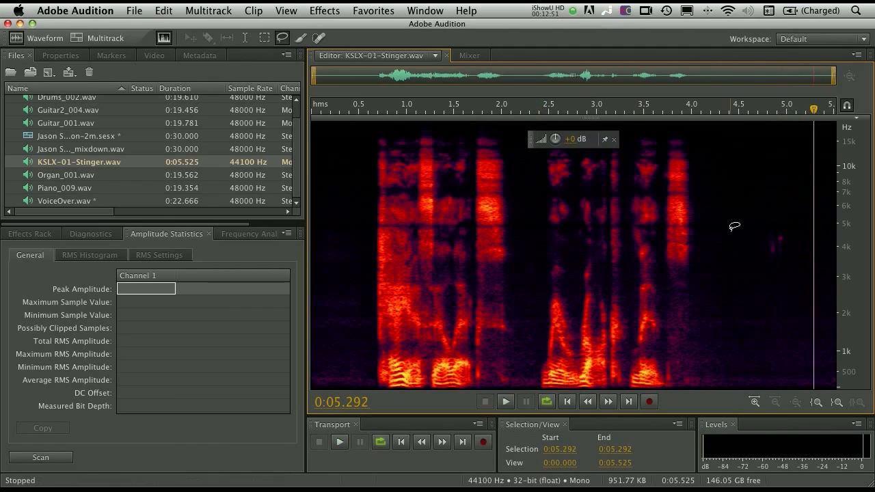
- Lasso the faint noise from 0:04.704 to 0:05.086, clear the selection, and inspect the end of the speech near 0:04.0
mouse_move(786, 222)
left_mouse_down()
mouse_move(764, 235)
mouse_move(790, 227)
mouse_move(783, 219)
left_mouse_up()
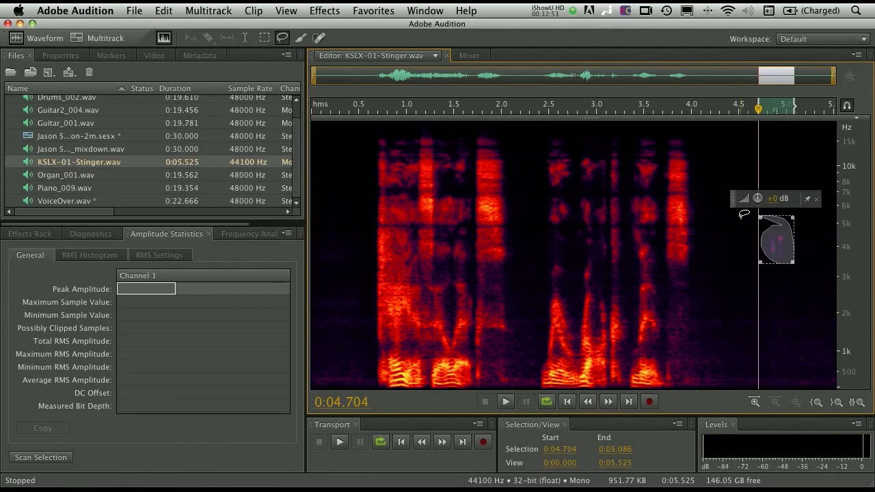
left_click(732, 237)
mouse_move(701, 174)
left_mouse_down()
mouse_move(732, 348)
mouse_move(852, 403)
mouse_move(751, 136)
mouse_move(709, 197)
left_mouse_up()
left_click(691, 191)
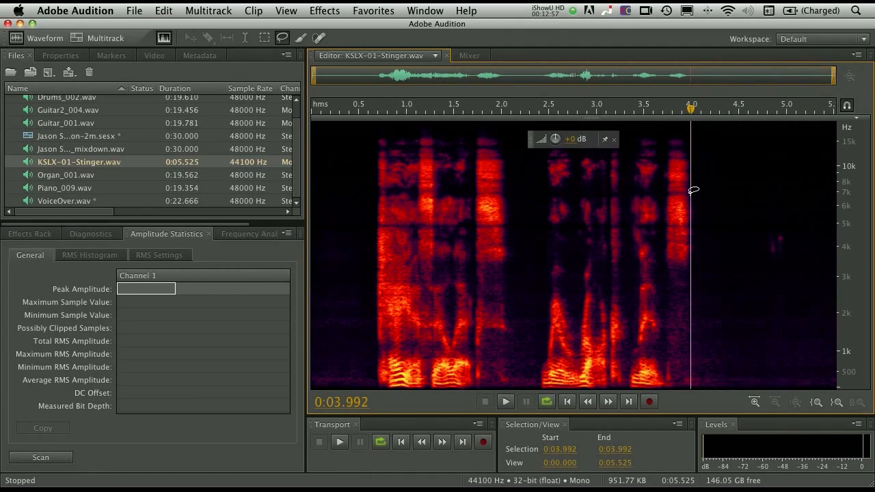
scroll(693, 191, "up", 1)
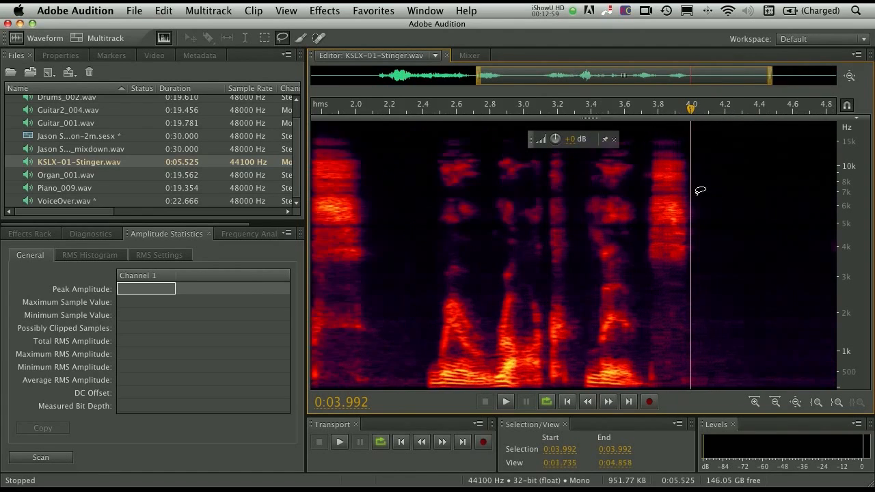
scroll(642, 121, "down", 1)
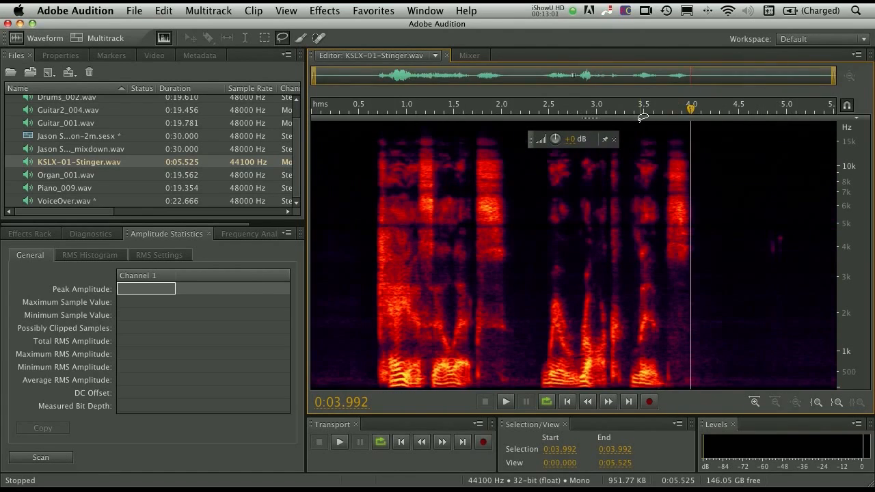
- Lasso the faint noise from 0:04.784 to 0:05.071 at about 3–5 kHz and apply the Auto Heal favorite
mouse_move(794, 232)
left_mouse_down()
mouse_move(771, 221)
mouse_move(772, 257)
left_mouse_up()
left_click_drag(783, 217, 784, 220)
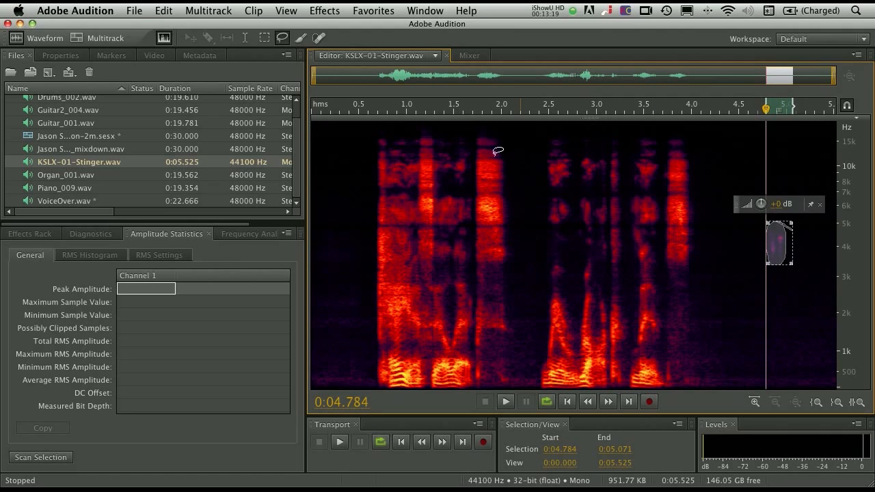
left_click(360, 10)
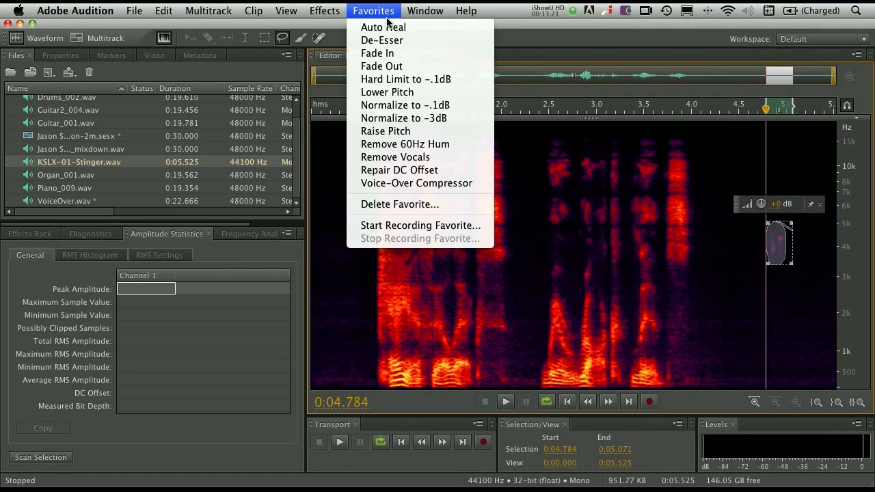
left_click(424, 27)
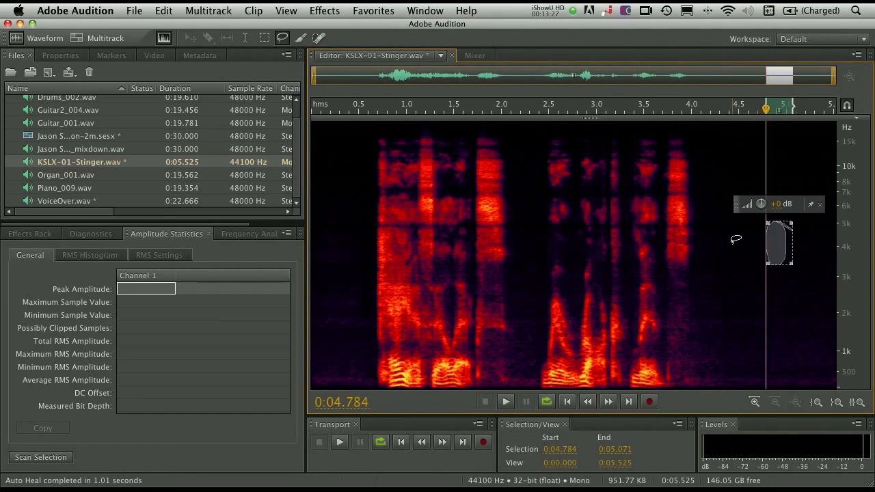
- Clear the selection and play the stinger's ending from 0:04.086 to check the healed area
left_click(733, 273)
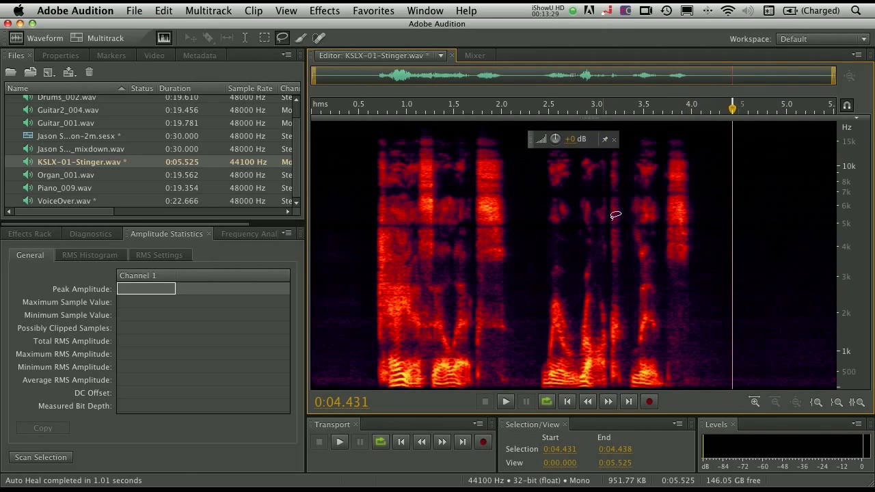
key("space")
left_click(702, 206)
key("space")
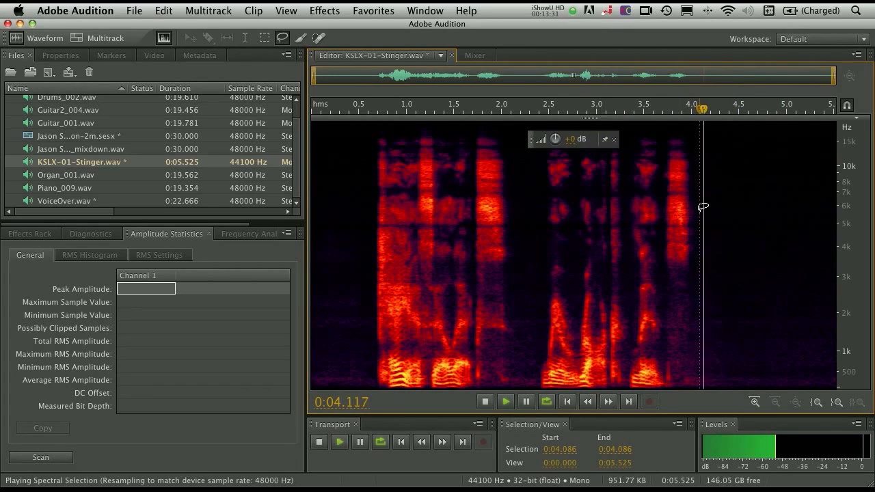
key("space")
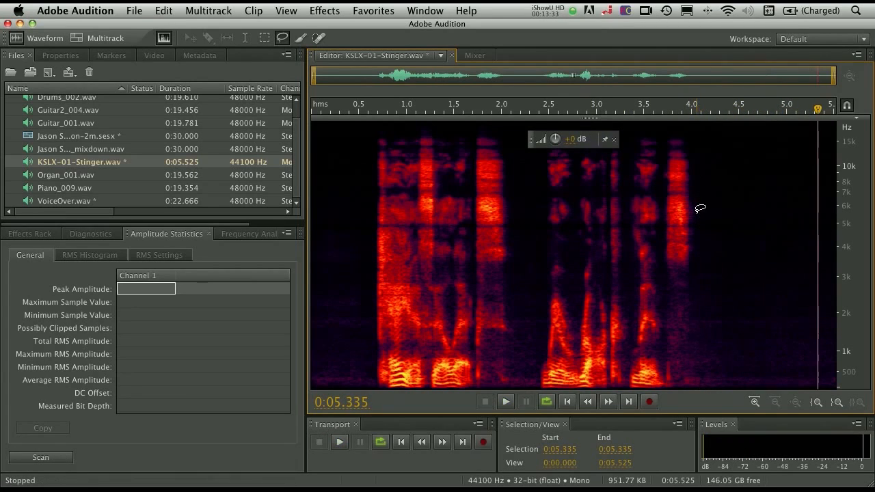
- Undo the Auto Heal on the stinger's ending and place the playhead at 0:04.445
left_click(167, 10)
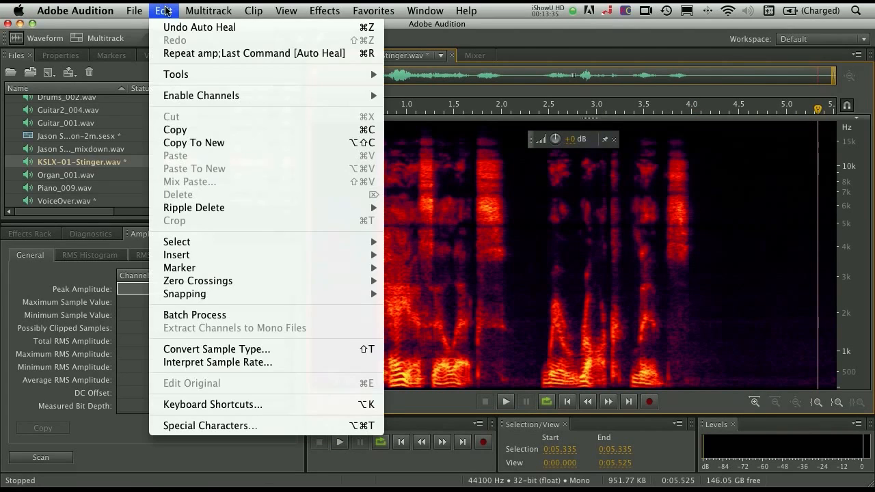
left_click(171, 24)
left_click(734, 212)
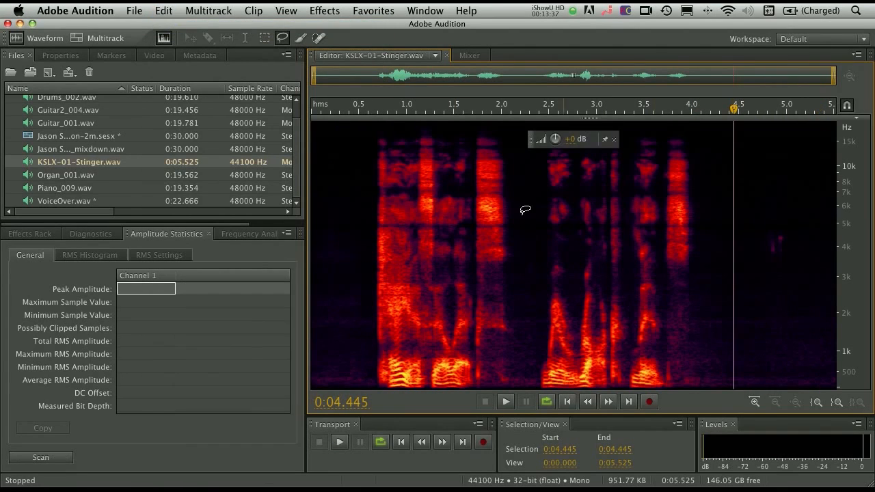
- Paint over the faint noise near 0:04.9, around 4 kHz, with the 30 px Spot Healing Brush
left_click(317, 38)
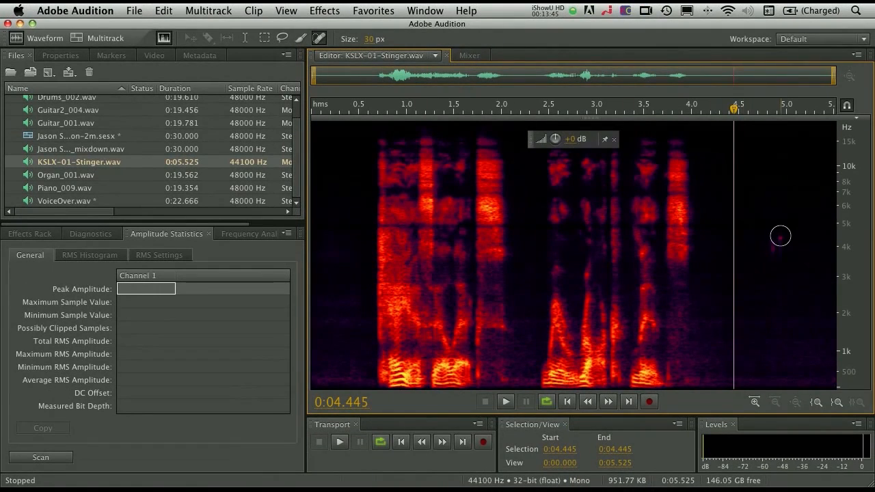
left_click_drag(777, 234, 776, 240)
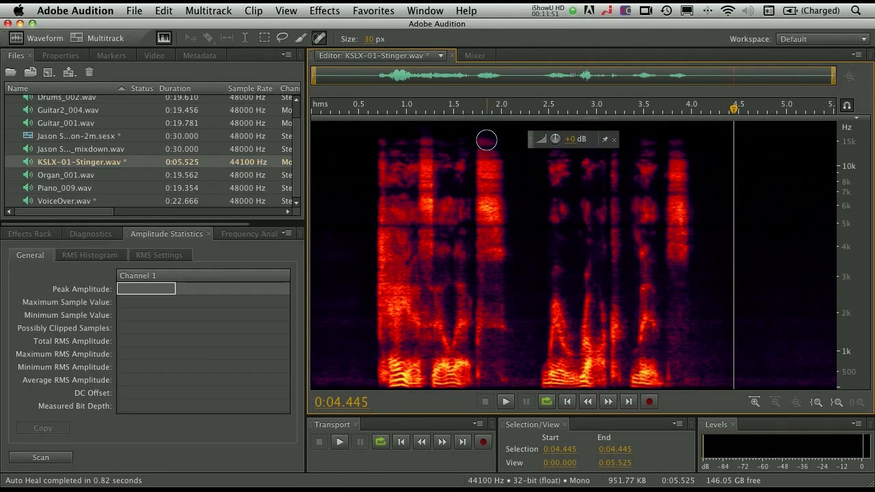
- Switch to the Paintbrush Selection tool and place the playhead at 0:00.683
left_click(300, 39)
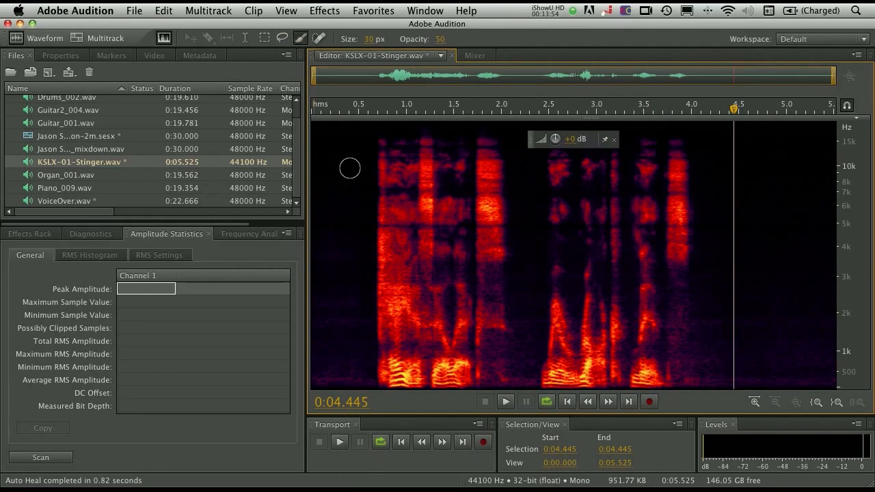
left_click(376, 215)
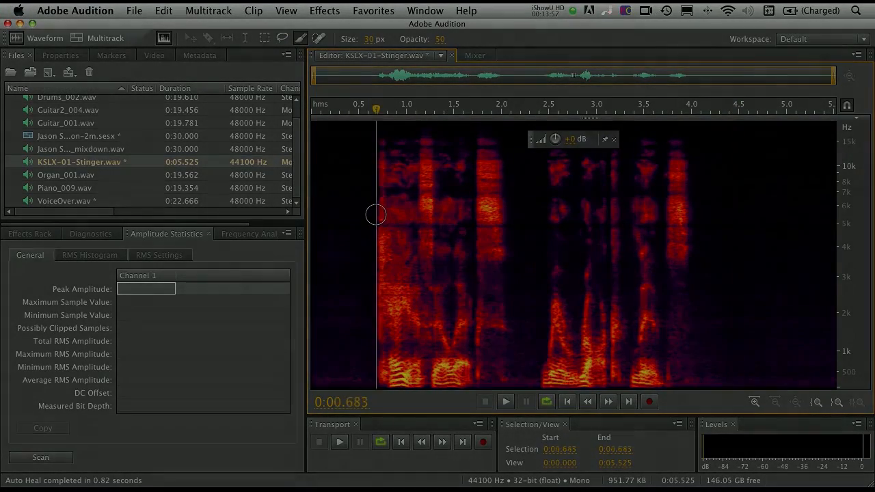